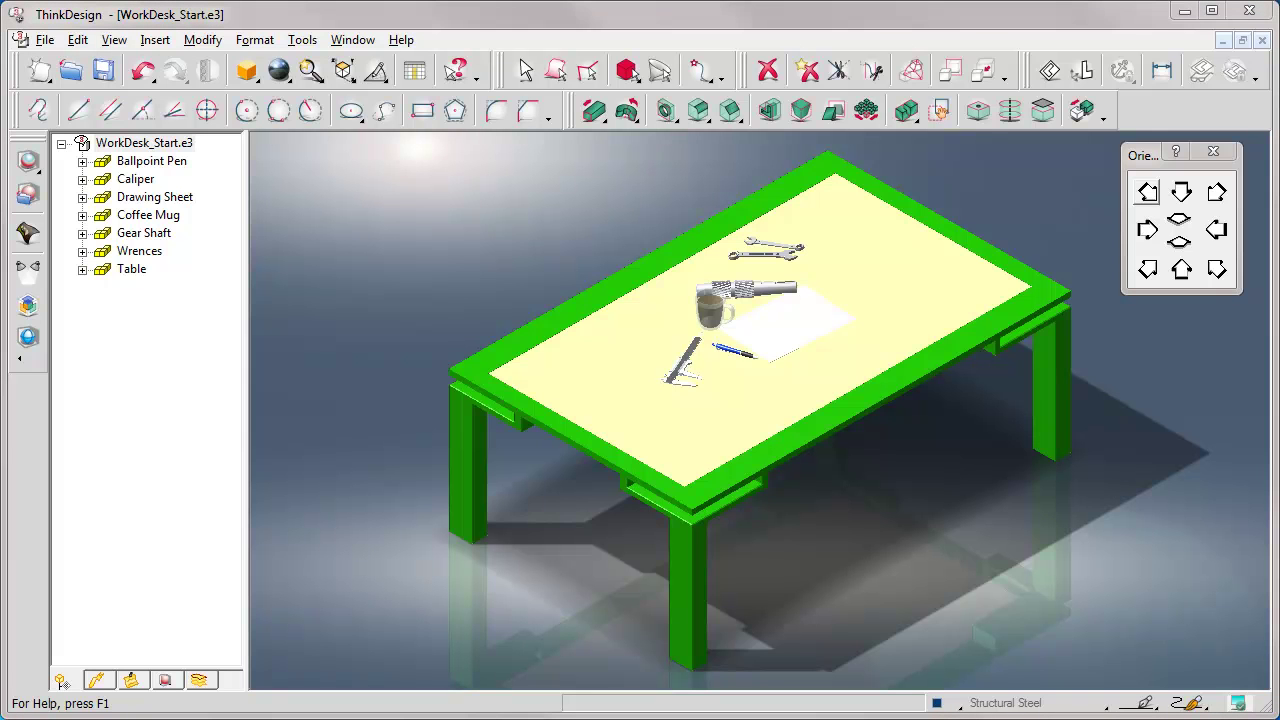
# - Make the Drawing Sheet the current component and fit the view to it
pyautogui.click(1217, 271)
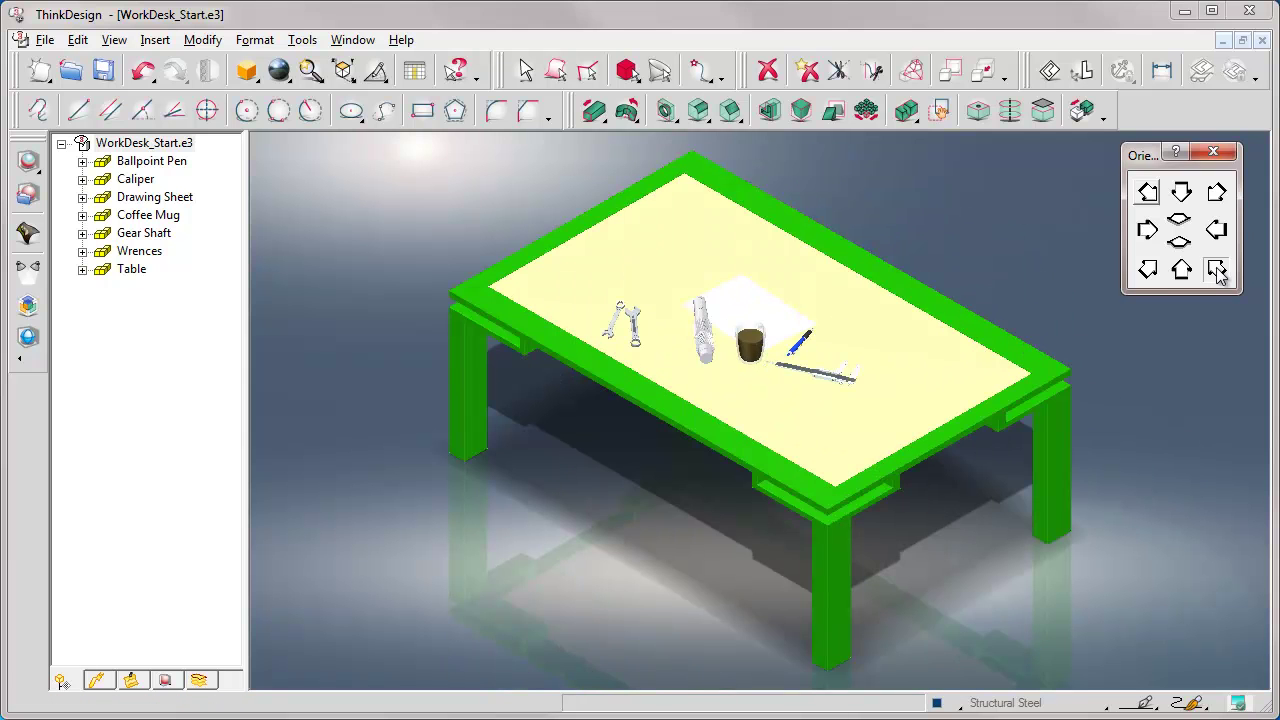
pyautogui.click(1148, 270)
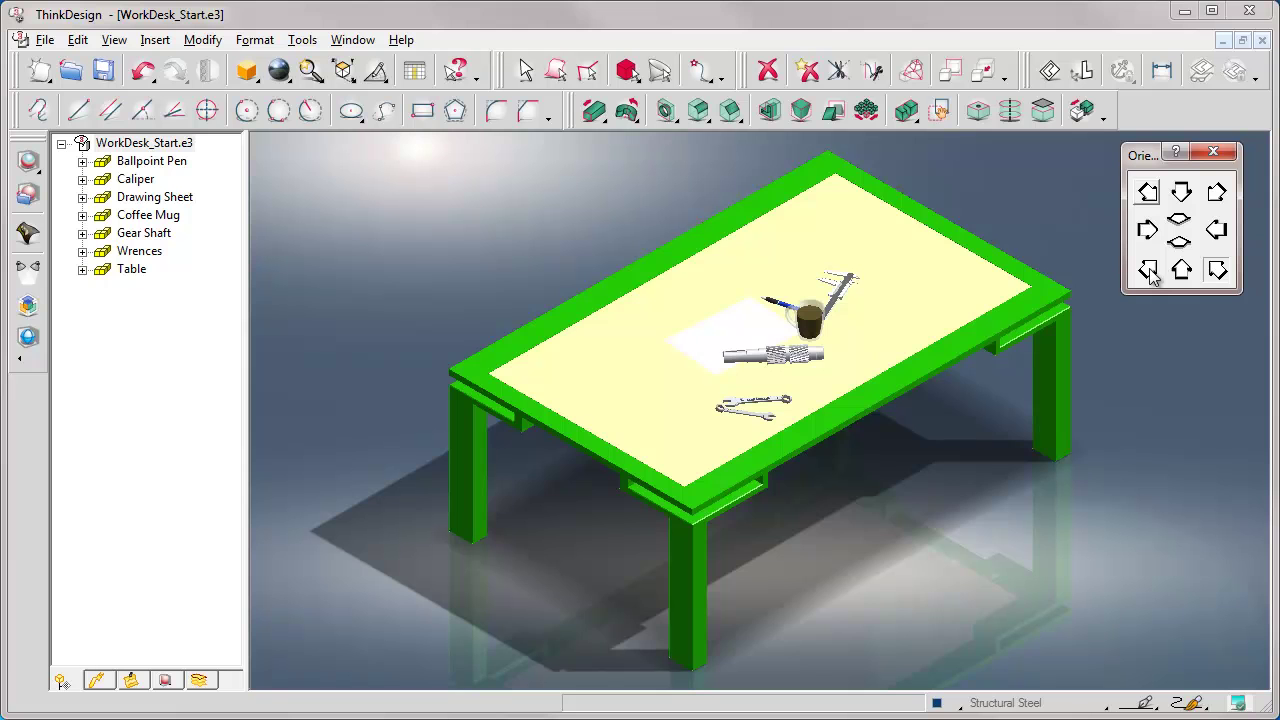
pyautogui.click(1180, 244)
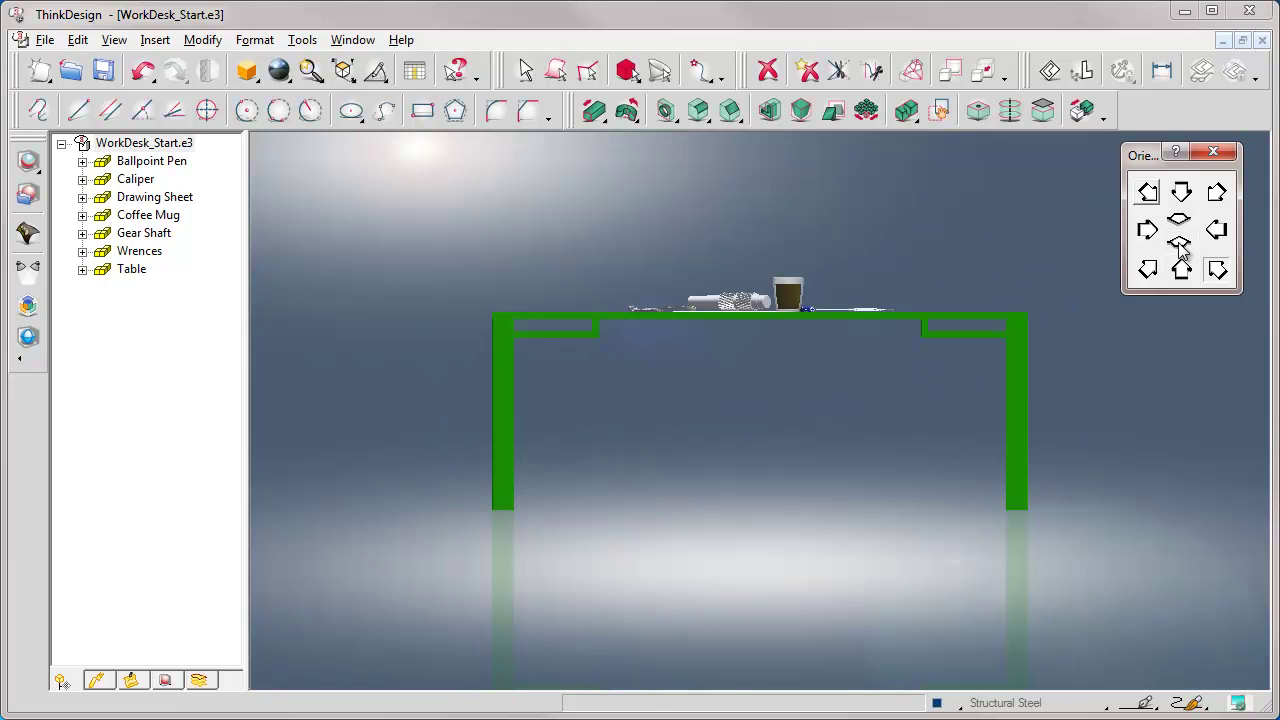
pyautogui.click(1217, 194)
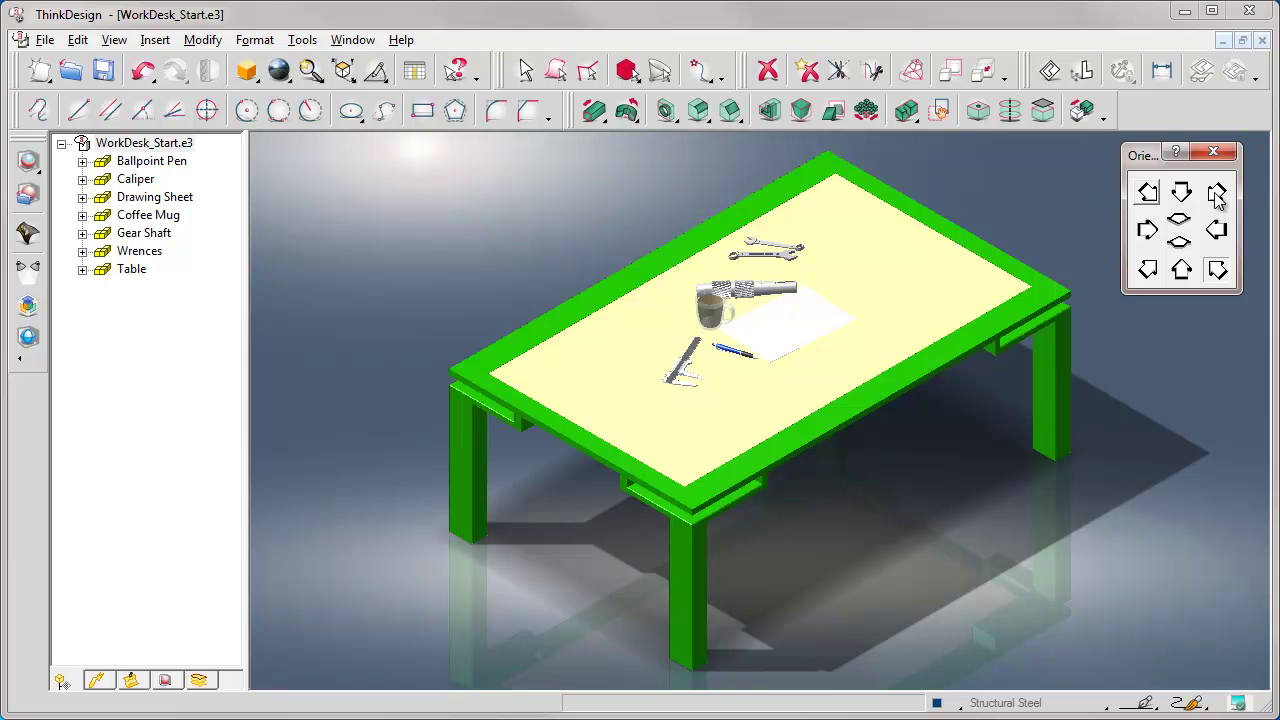
pyautogui.rightClick(148, 198)
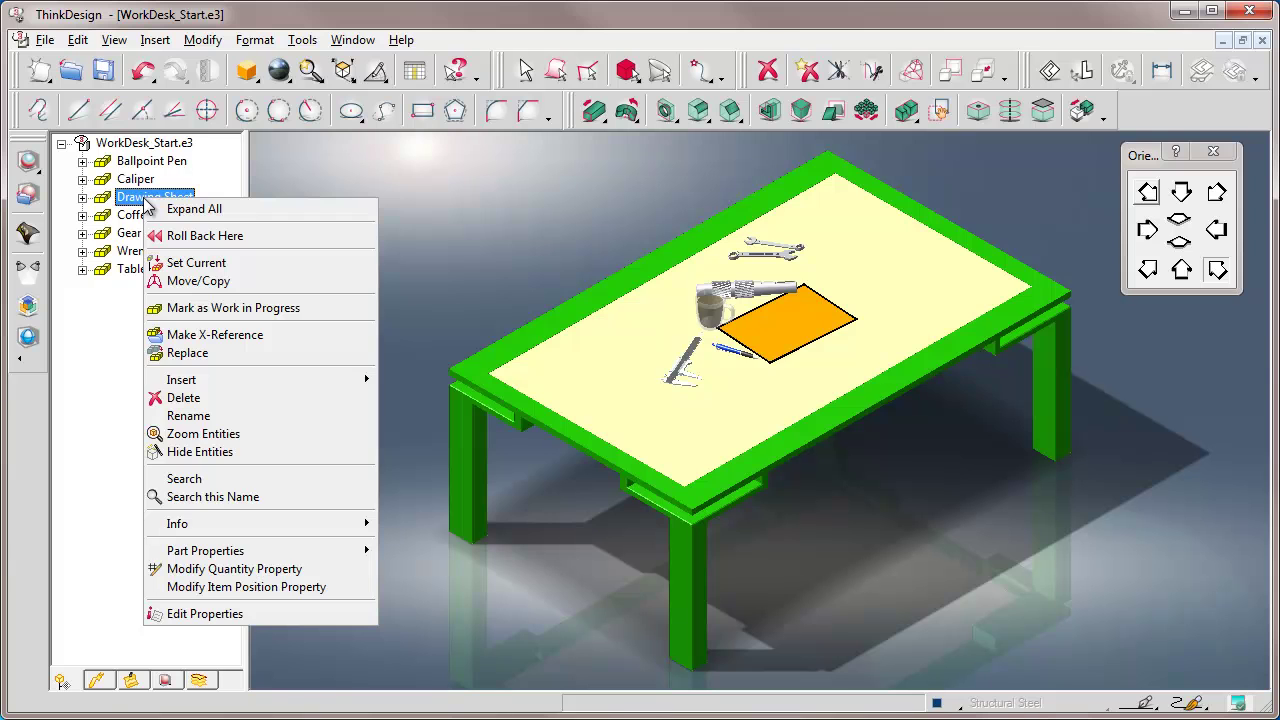
pyautogui.click(196, 262)
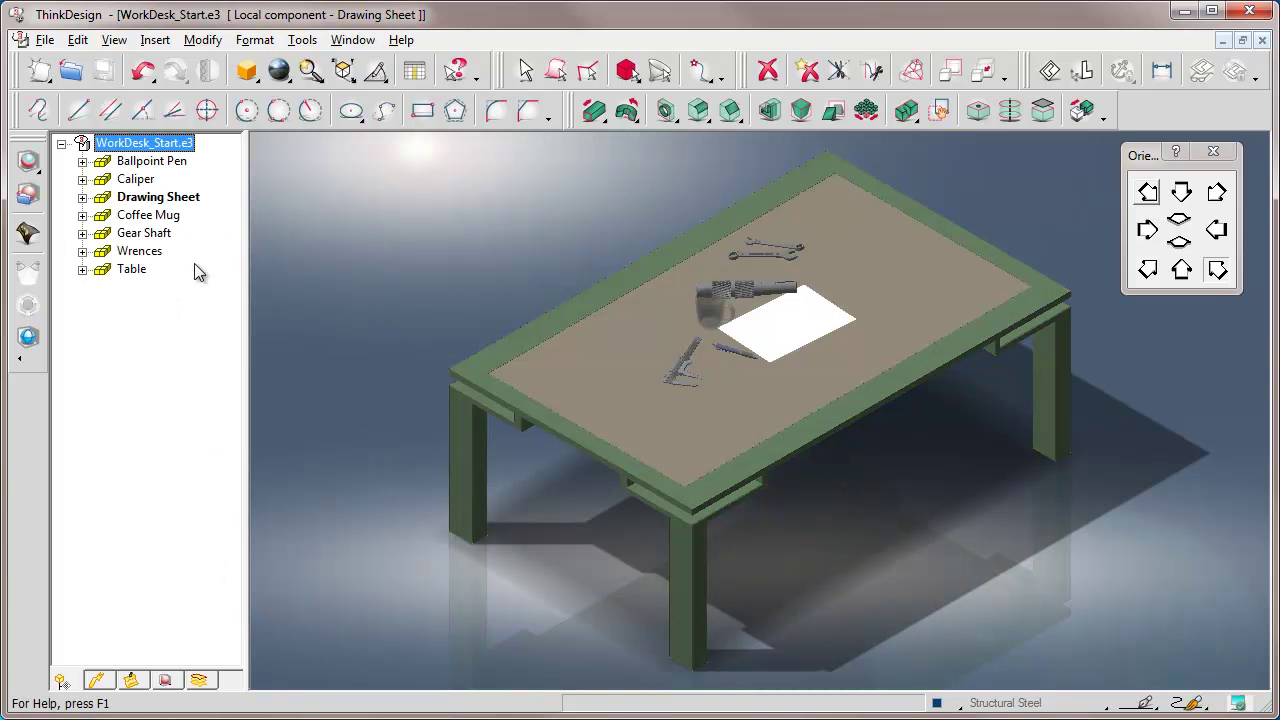
pyautogui.click(310, 72)
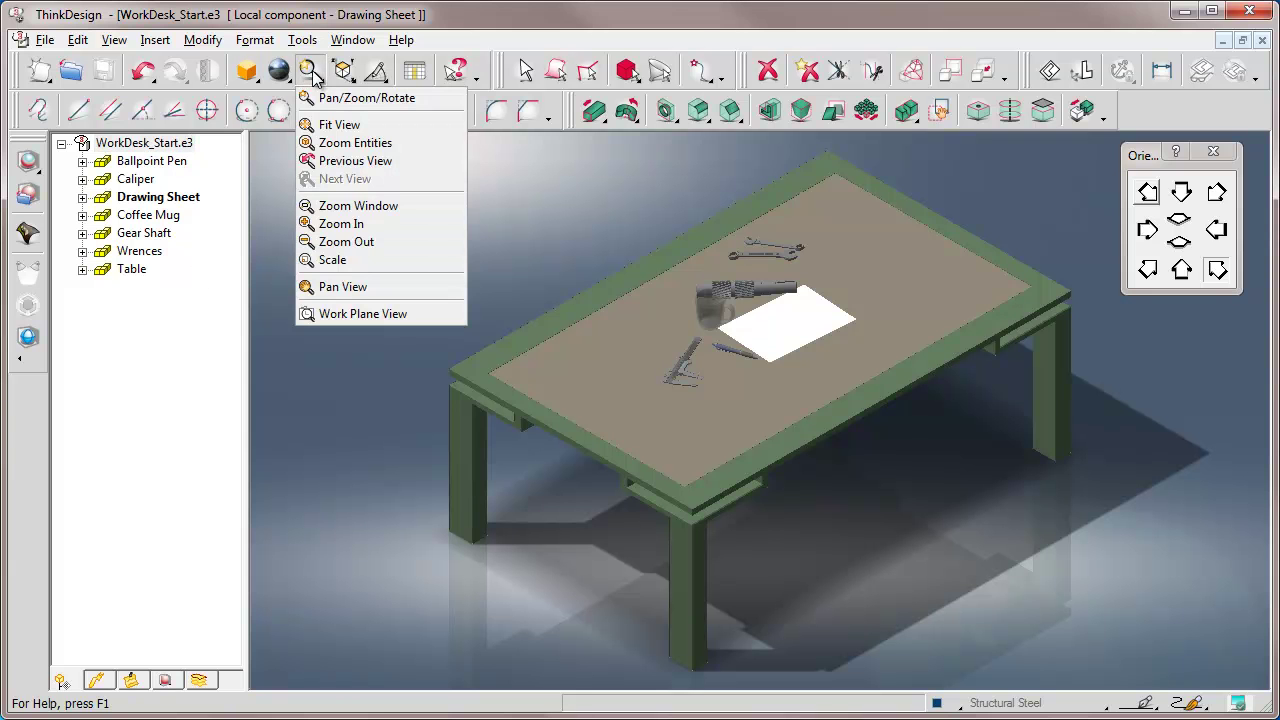
pyautogui.click(331, 124)
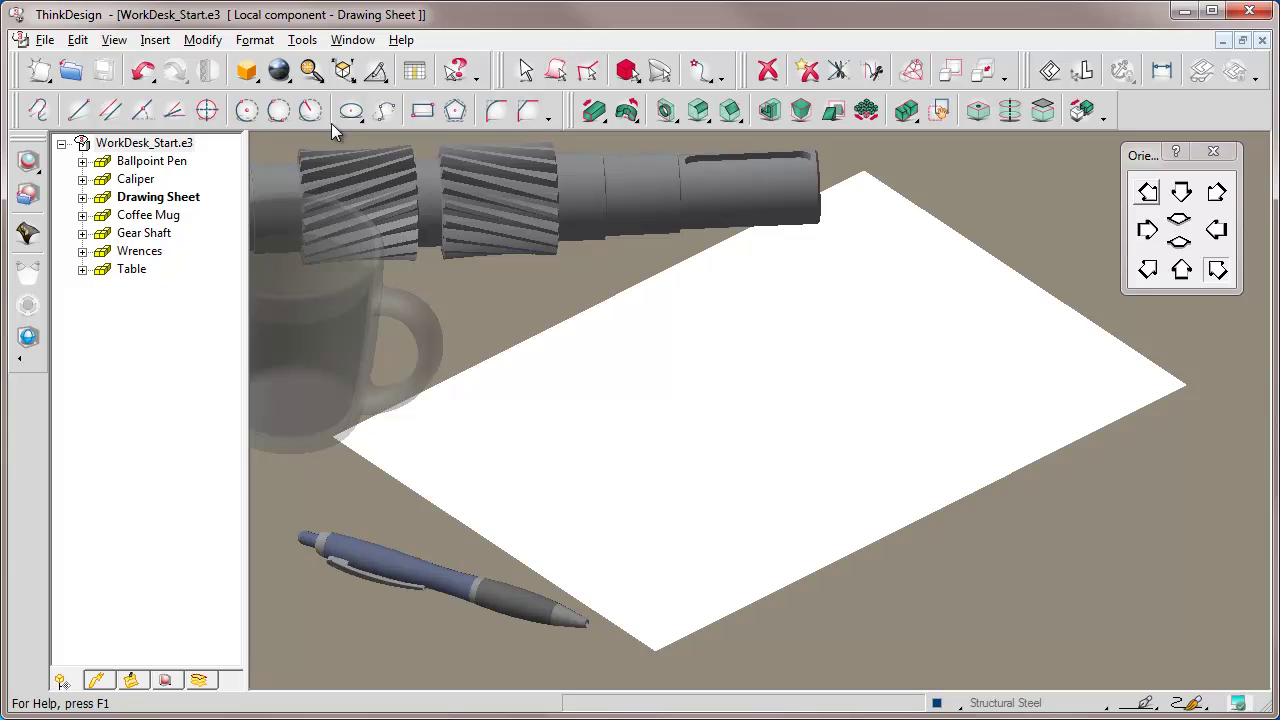
# - Start a decal on the drawing sheet's top surface and bring up its image file selection
pyautogui.click(28, 234)
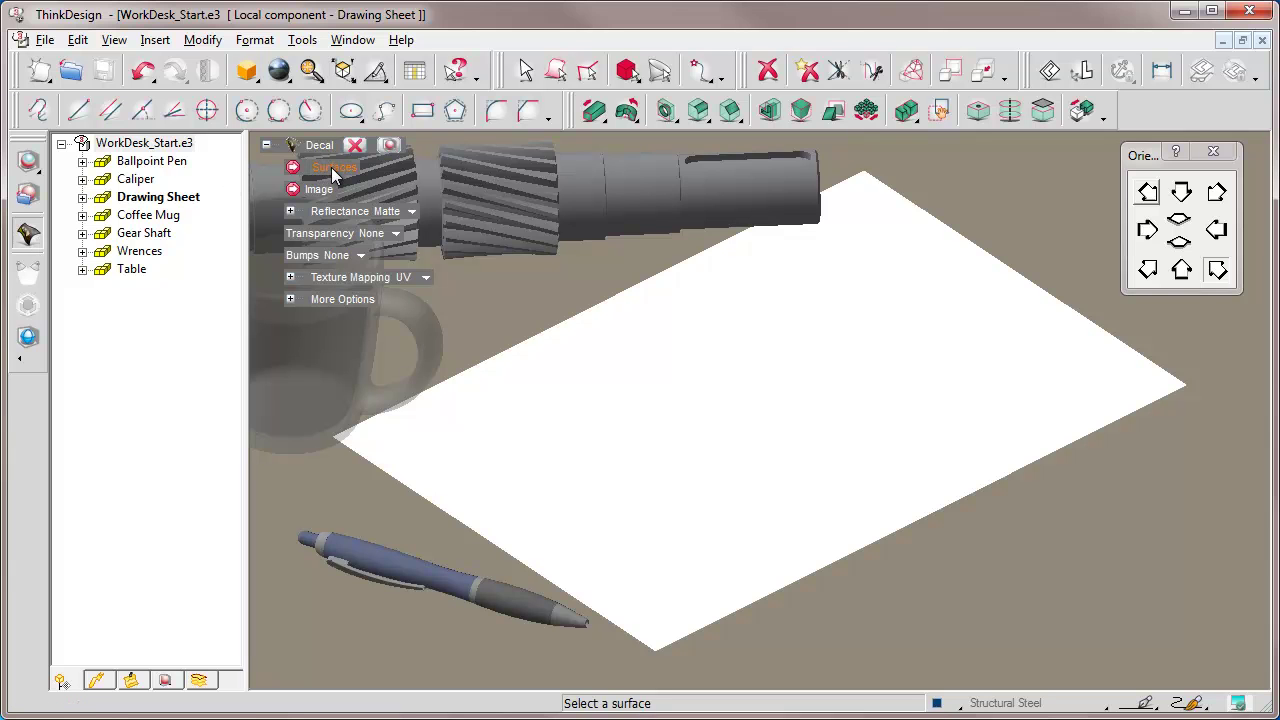
pyautogui.click(757, 380)
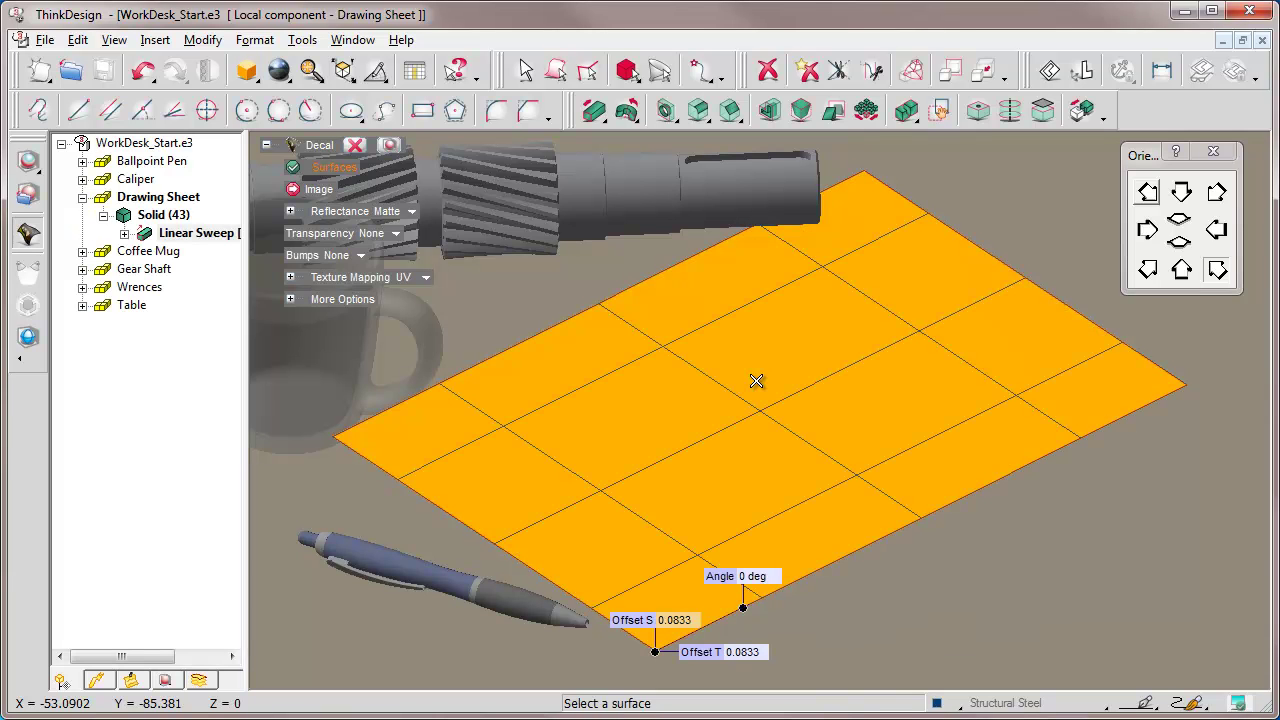
pyautogui.click(317, 190)
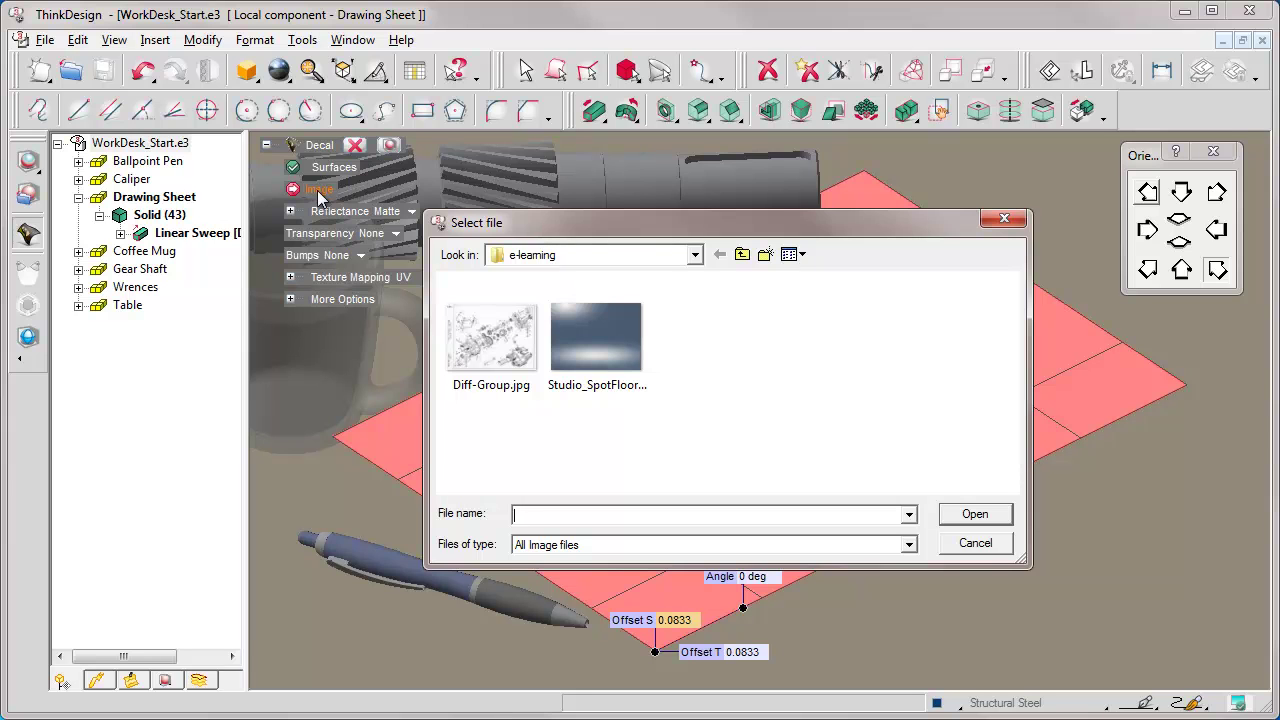
# - Load Diff-Group.jpg as the decal image, keep its original offset, and confirm the decal
pyautogui.click(491, 343)
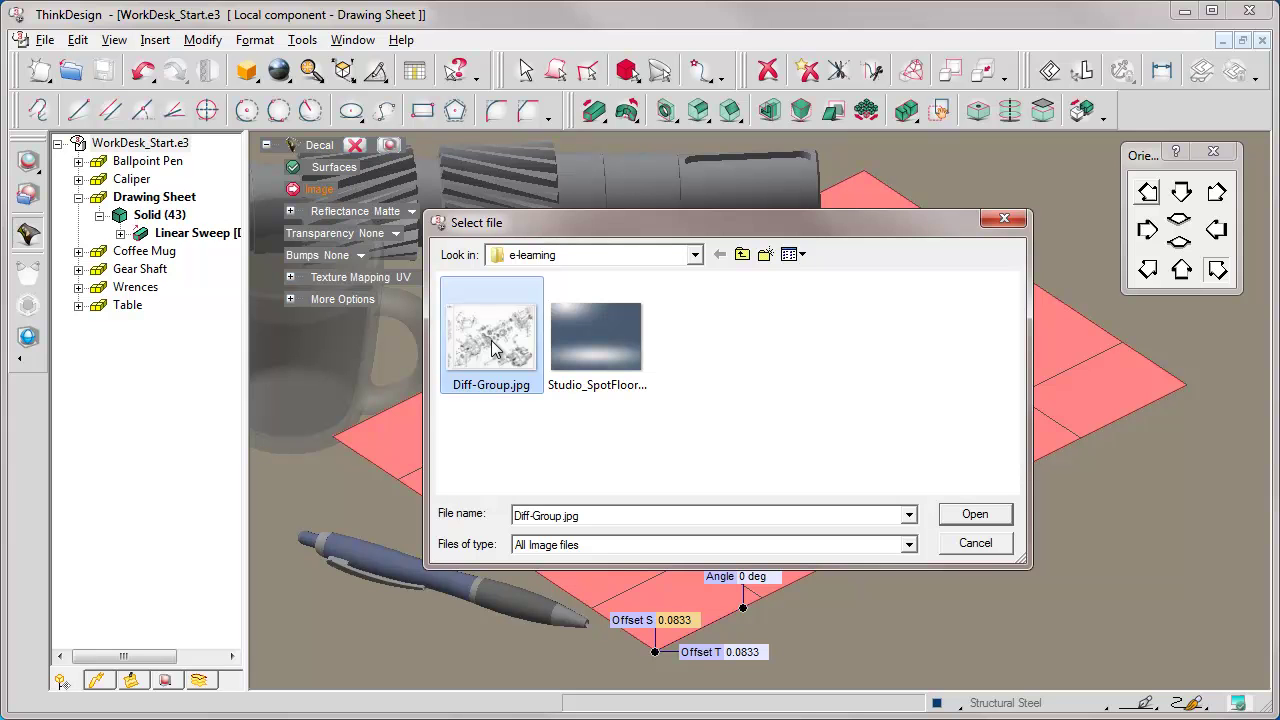
pyautogui.click(975, 515)
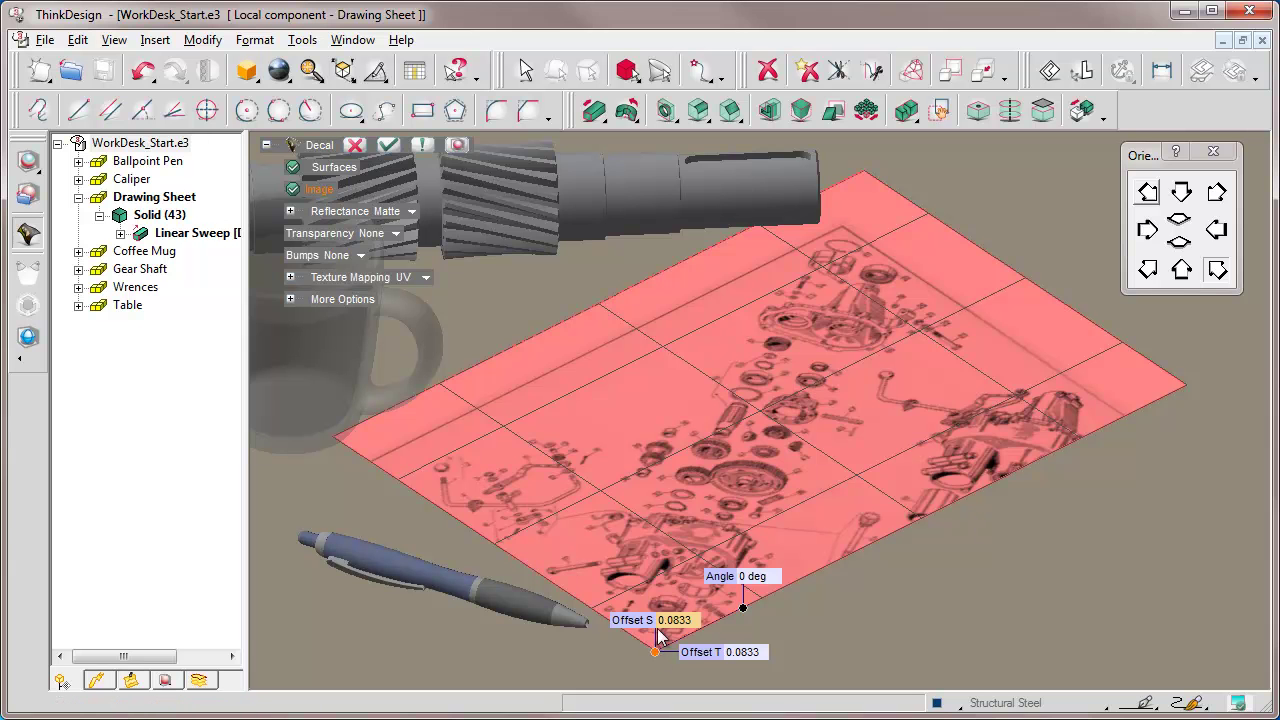
pyautogui.moveTo(655, 651); pyautogui.dragTo(662, 596)
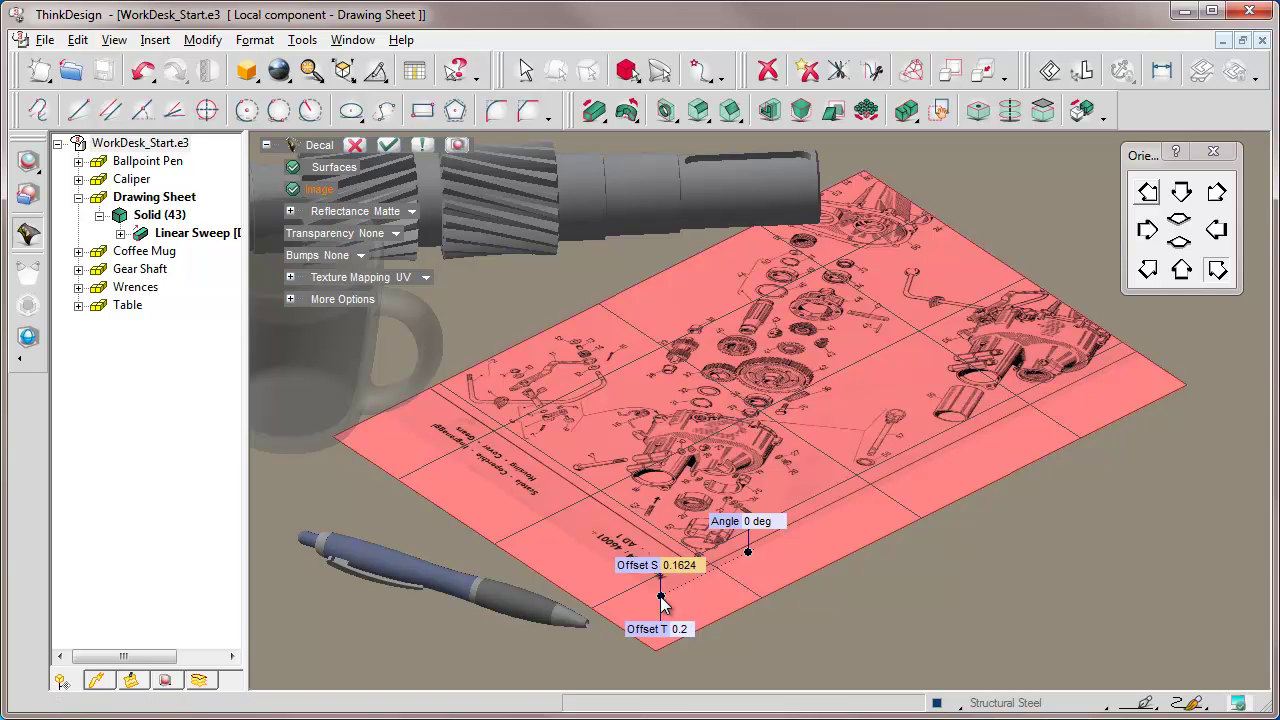
pyautogui.moveTo(661, 597); pyautogui.dragTo(656, 652)
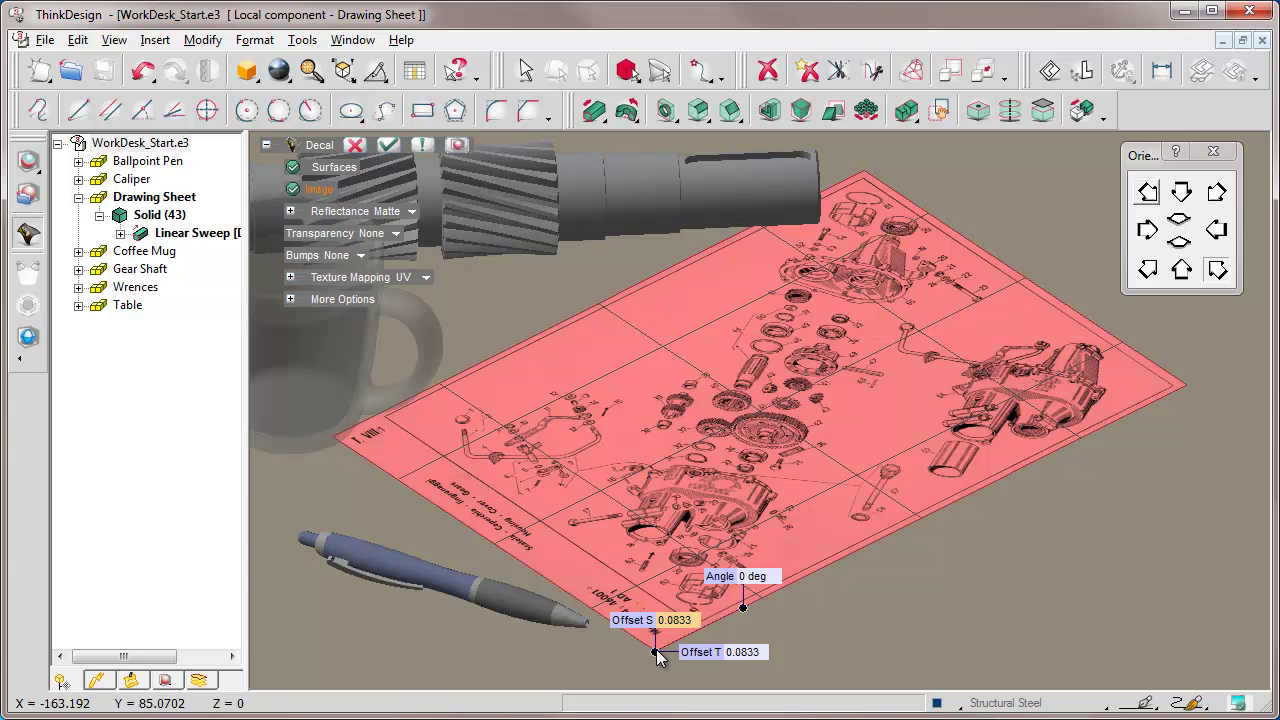
pyautogui.click(388, 146)
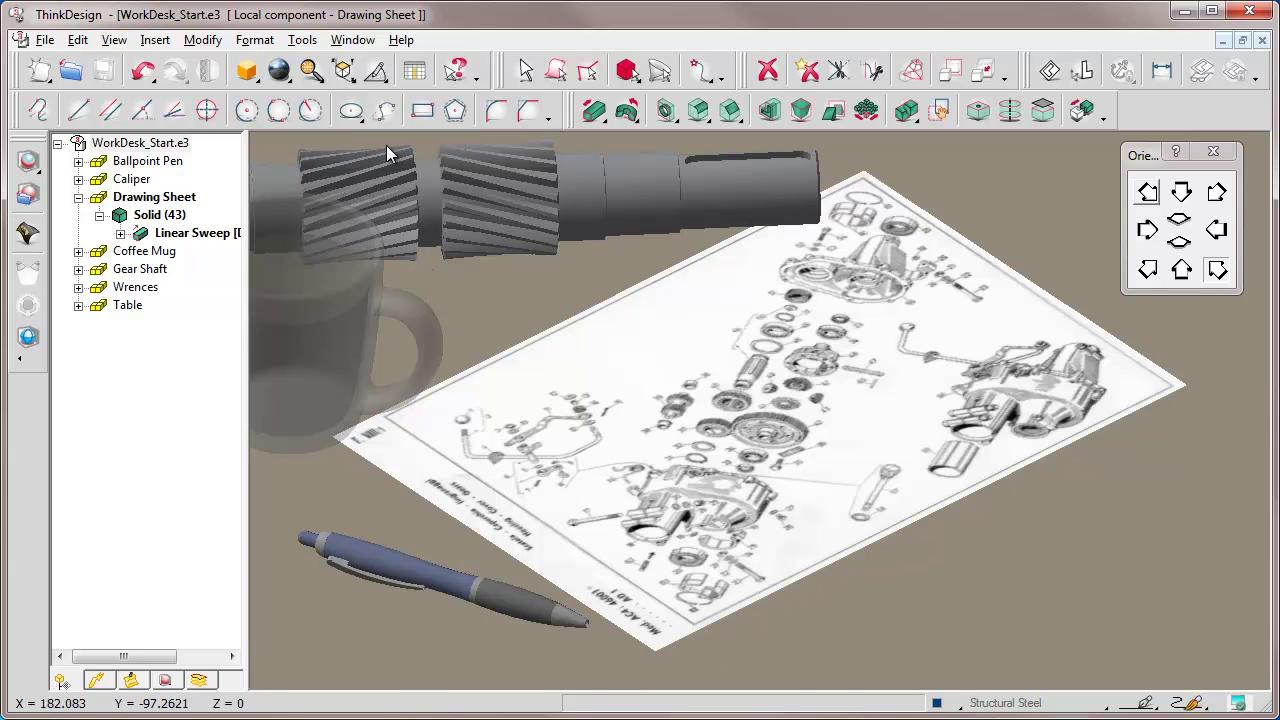
# - Reset the current component back to the WorkDesk_Start.e3 assembly and fit the whole desk in view
pyautogui.rightClick(127, 376)
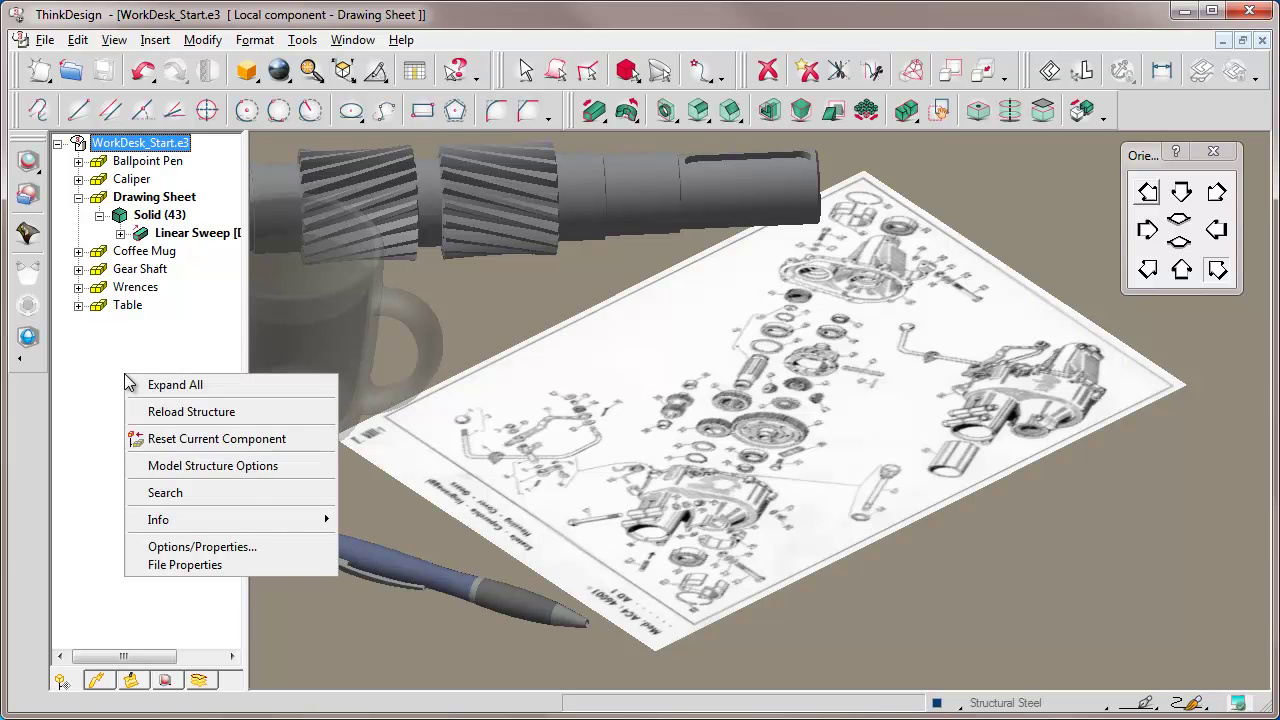
pyautogui.click(198, 440)
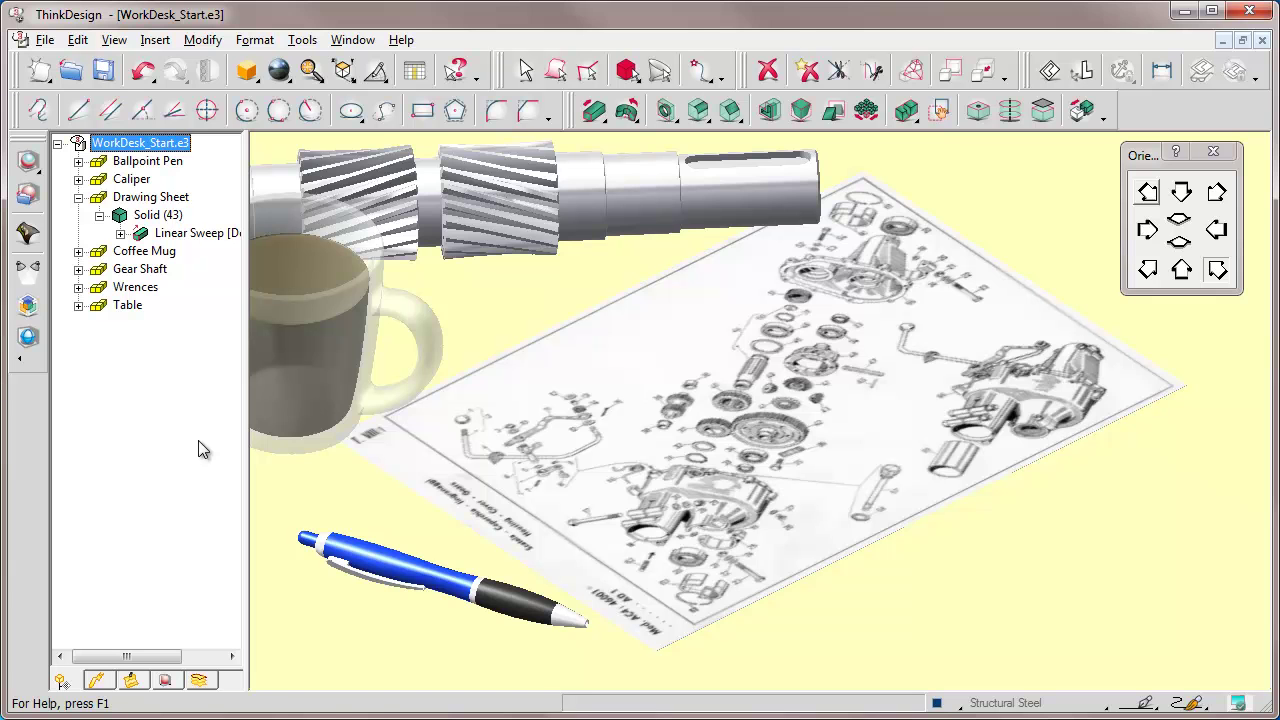
pyautogui.click(312, 72)
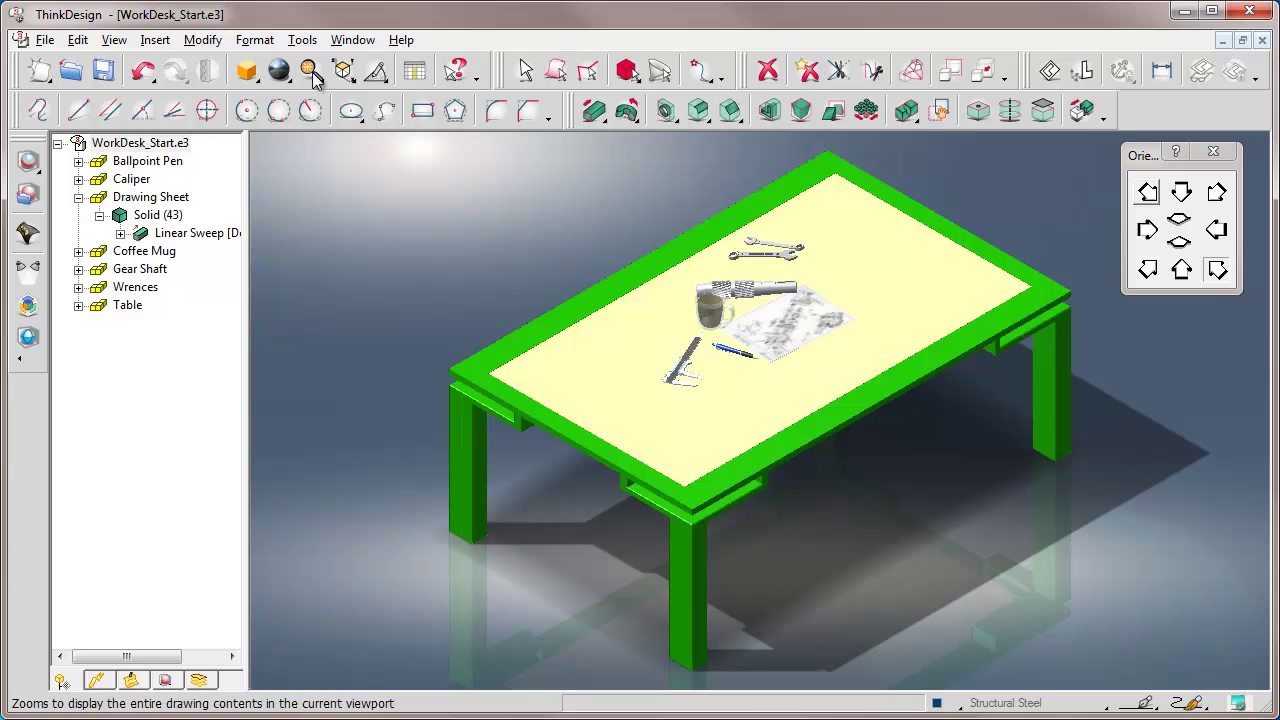
pyautogui.rightClick(382, 280)
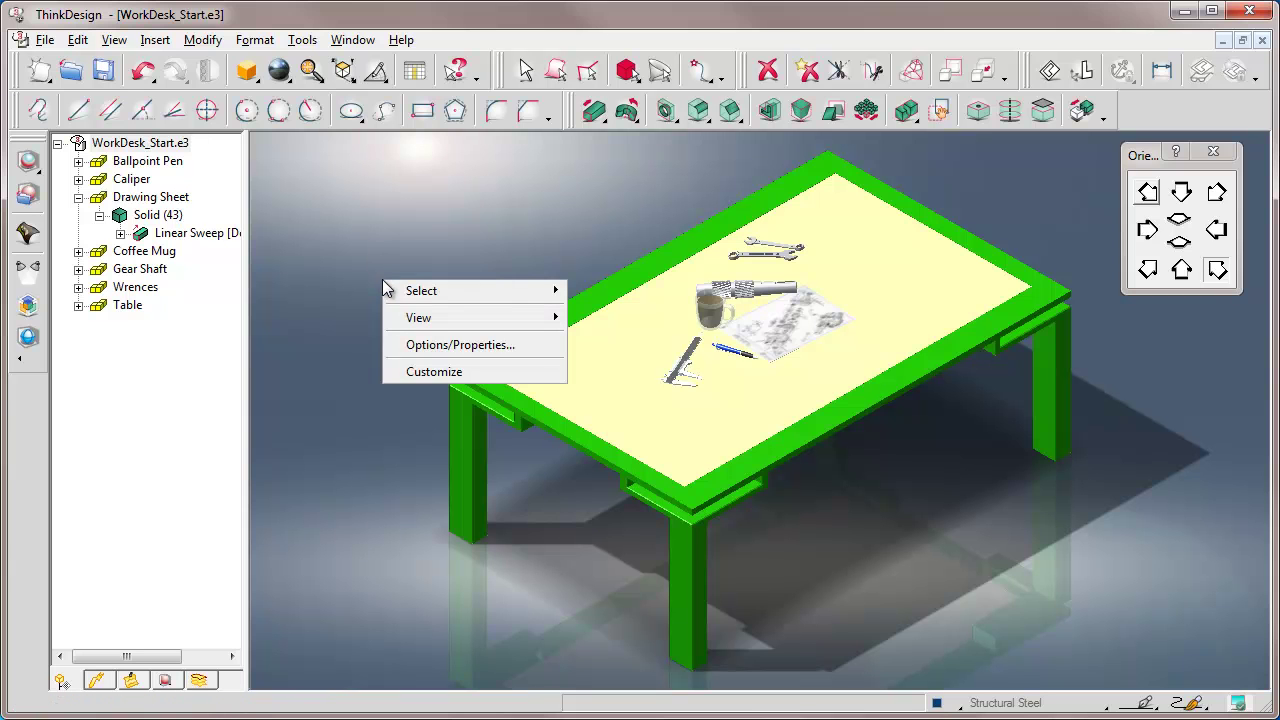
pyautogui.moveTo(556, 318)
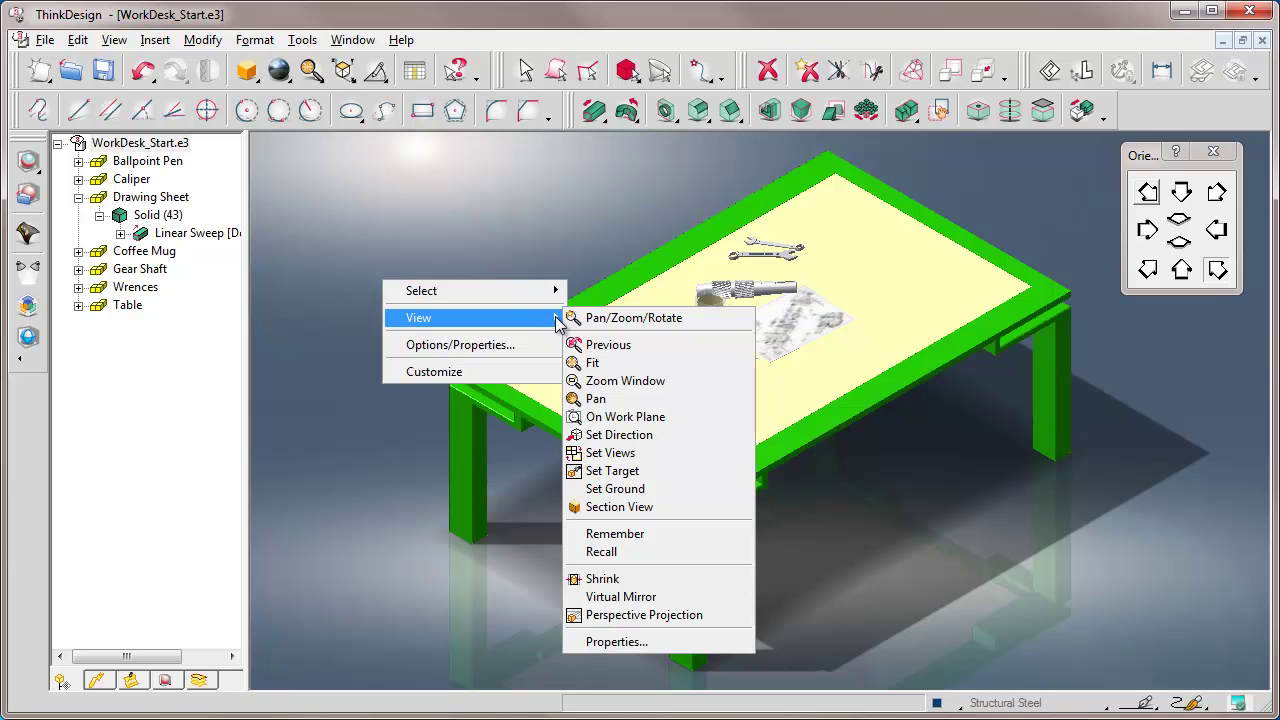
# - Set the view projection to Perspective with the 35mm - Compact camera focal length
pyautogui.click(612, 642)
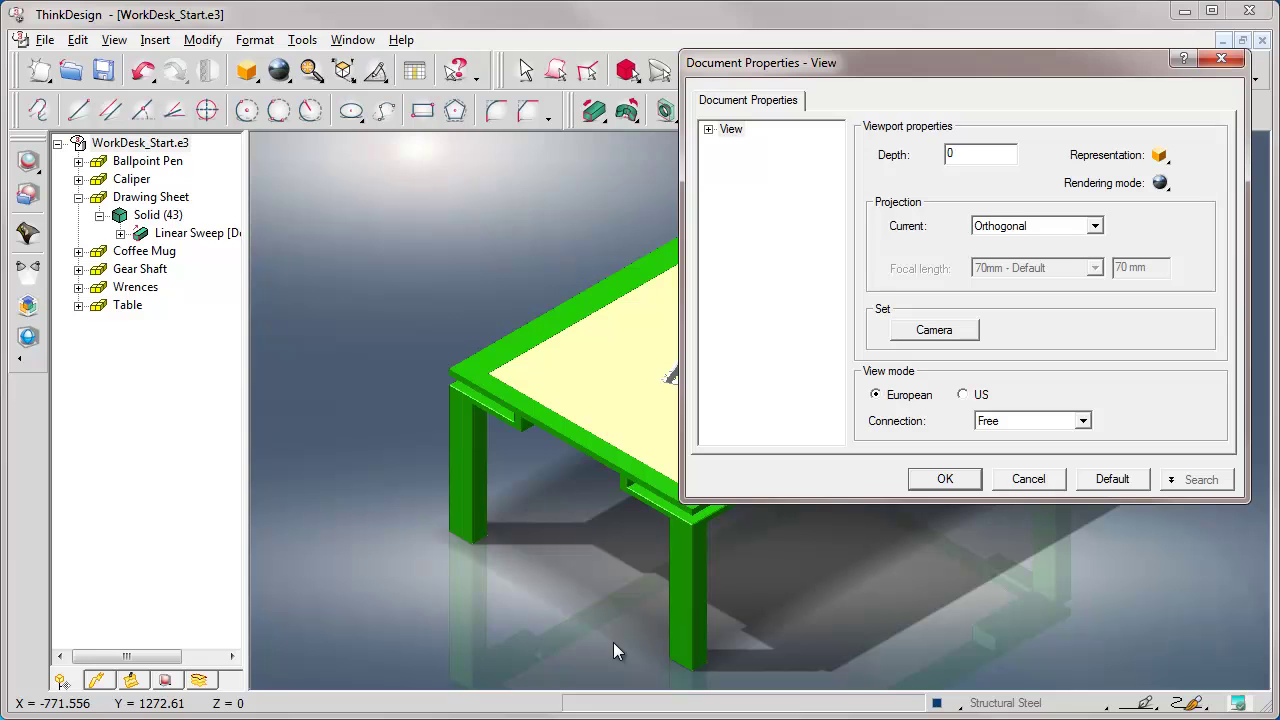
pyautogui.click(1095, 227)
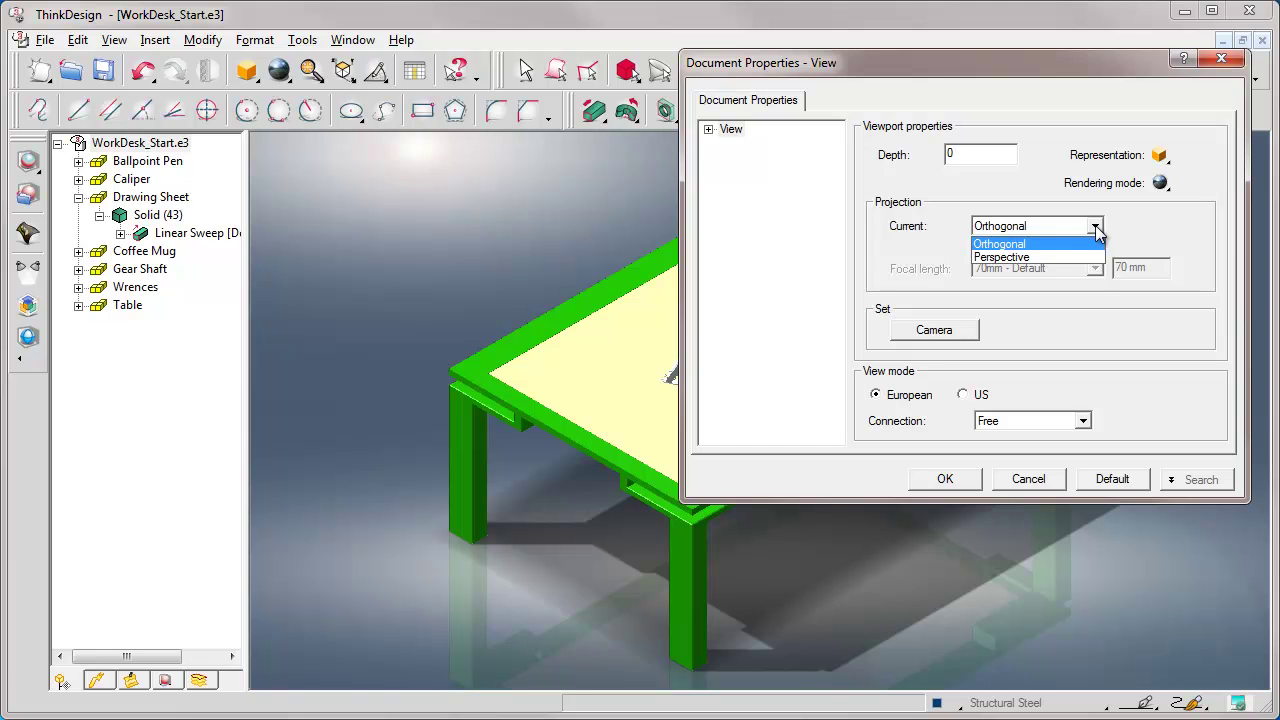
pyautogui.click(1012, 257)
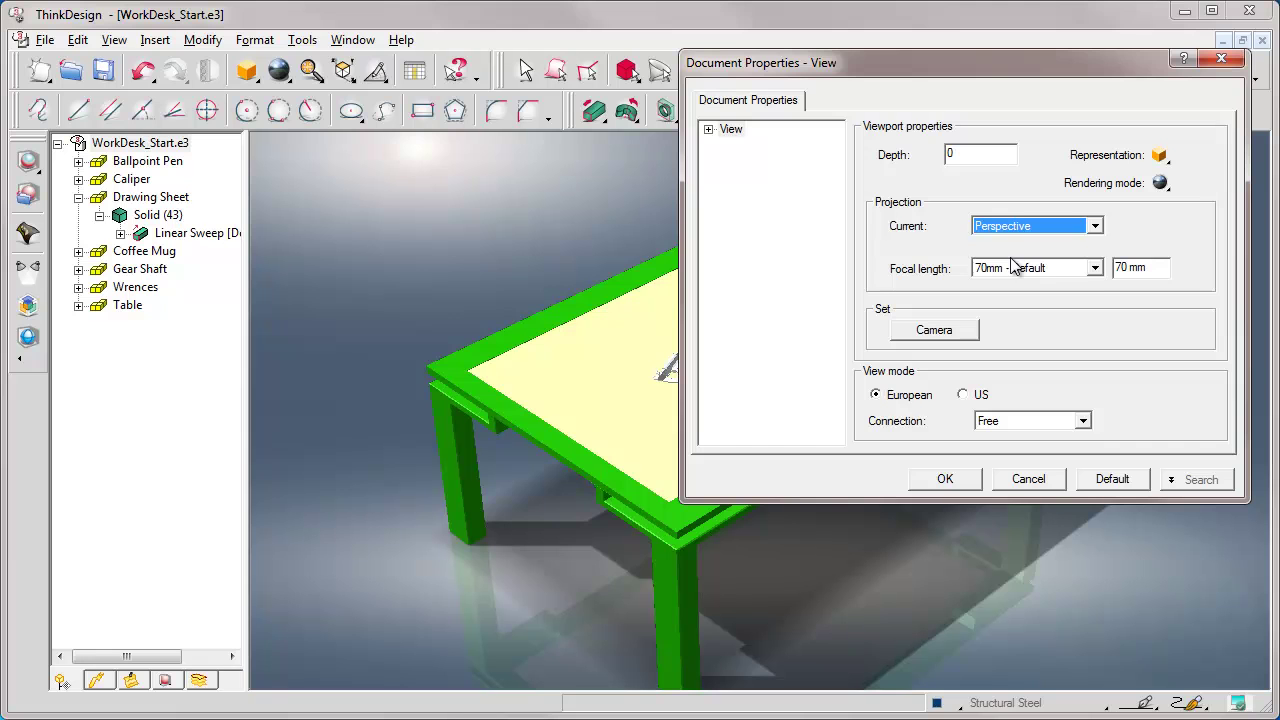
pyautogui.click(1095, 268)
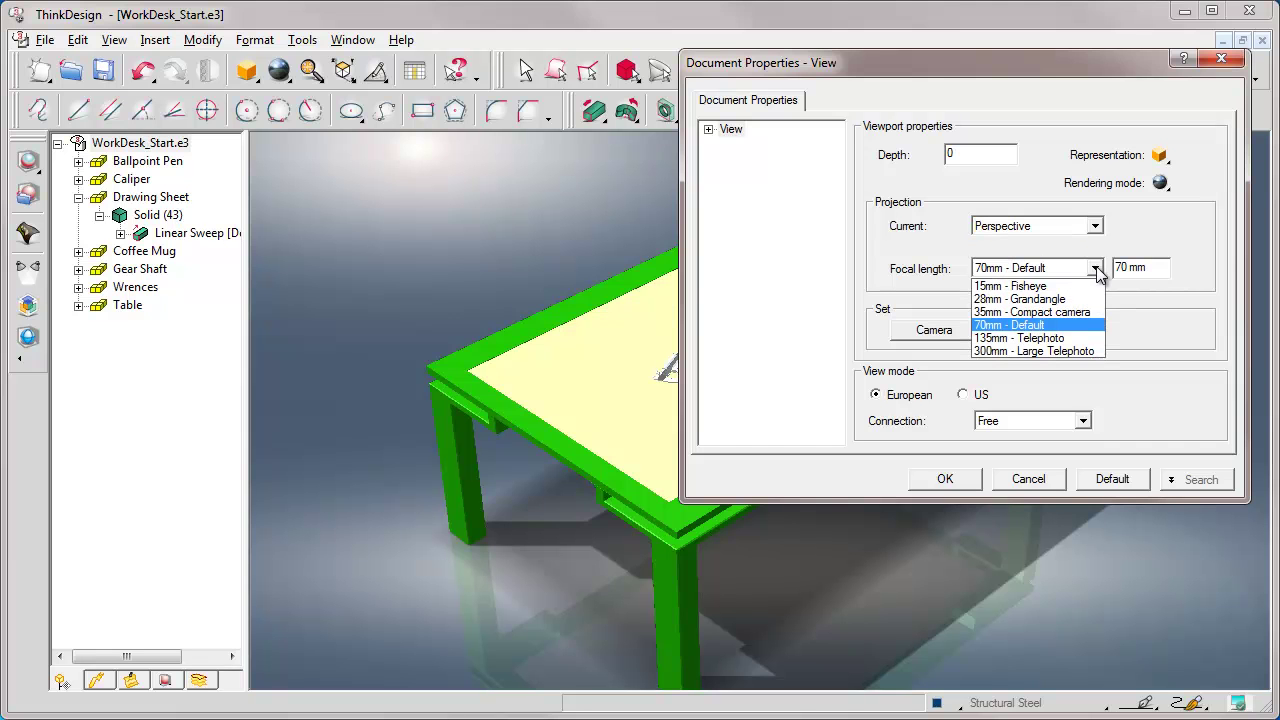
pyautogui.click(1031, 312)
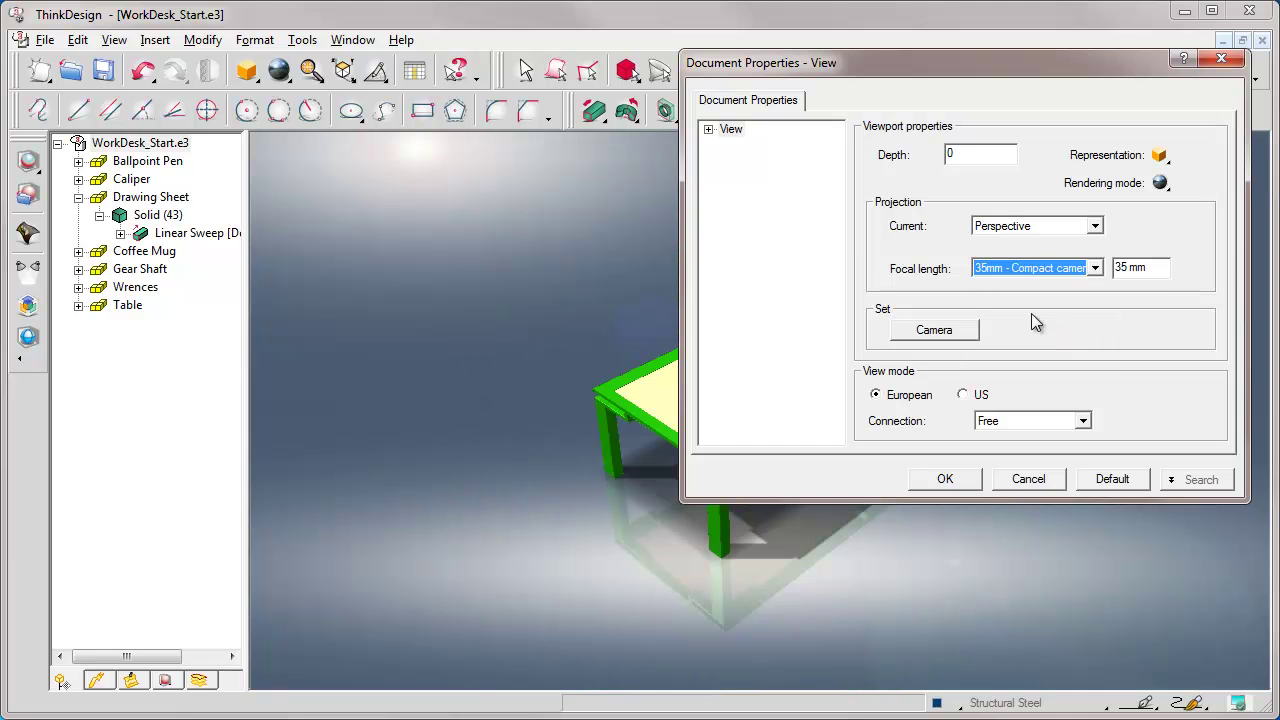
pyautogui.click(945, 479)
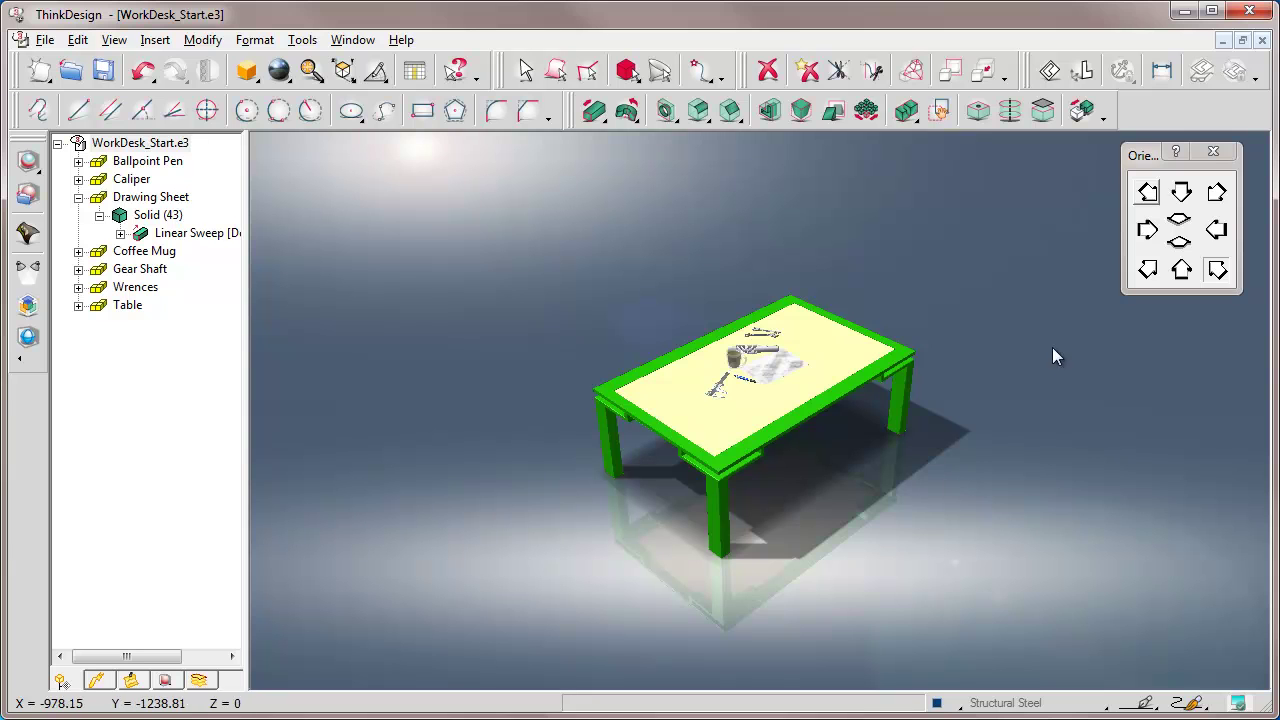
# - Window-zoom onto the mug, pen, caliper and drawing on the desk, tilting the view slightly
pyautogui.click(1213, 152)
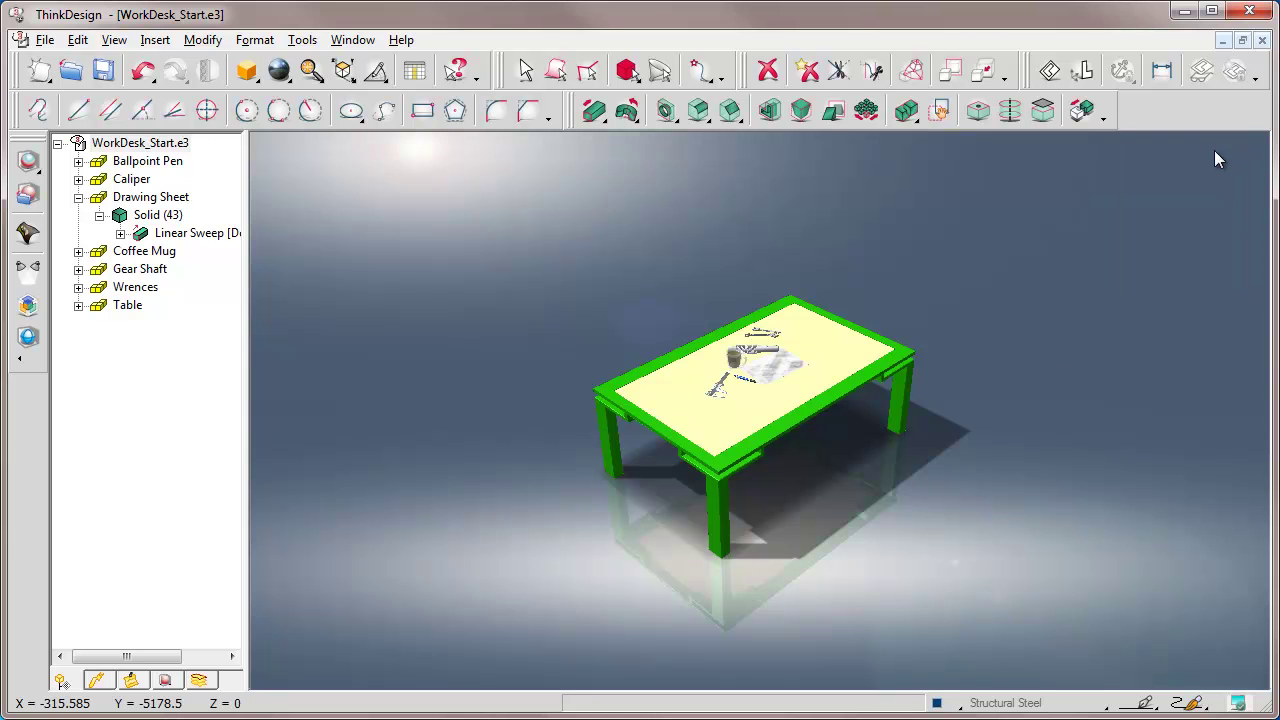
pyautogui.click(312, 74)
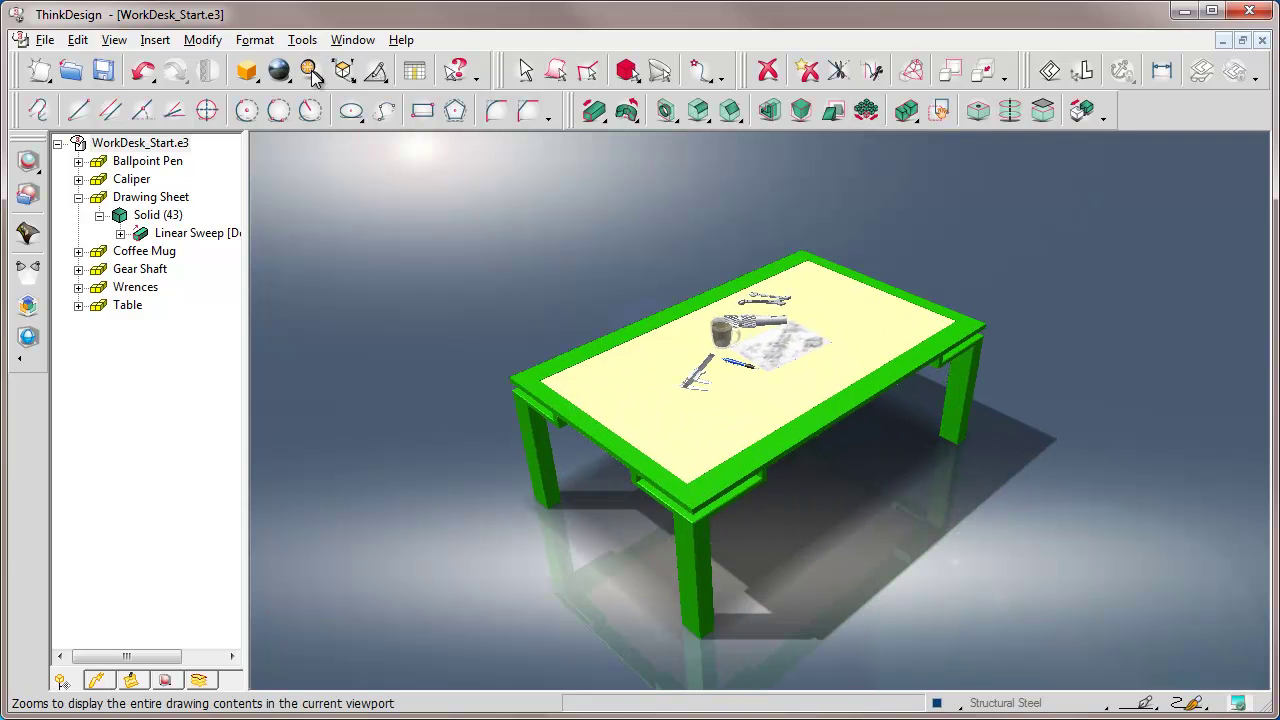
pyautogui.click(615, 262)
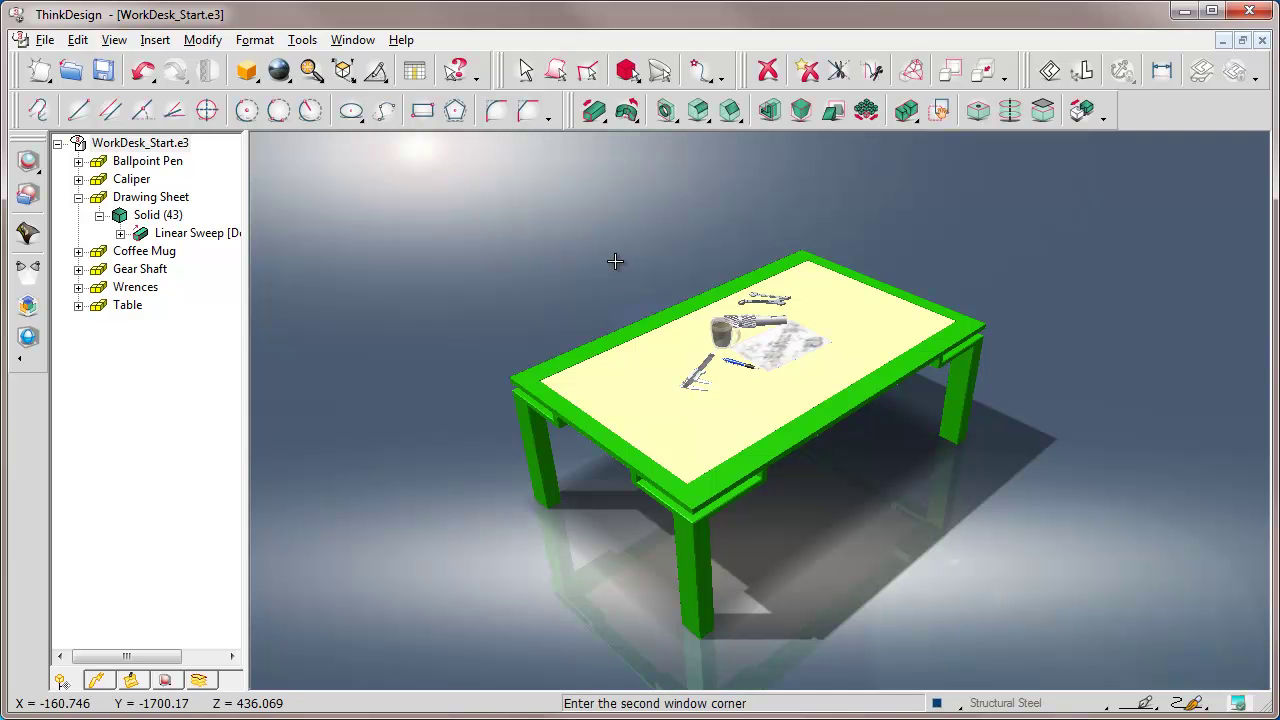
pyautogui.click(864, 398)
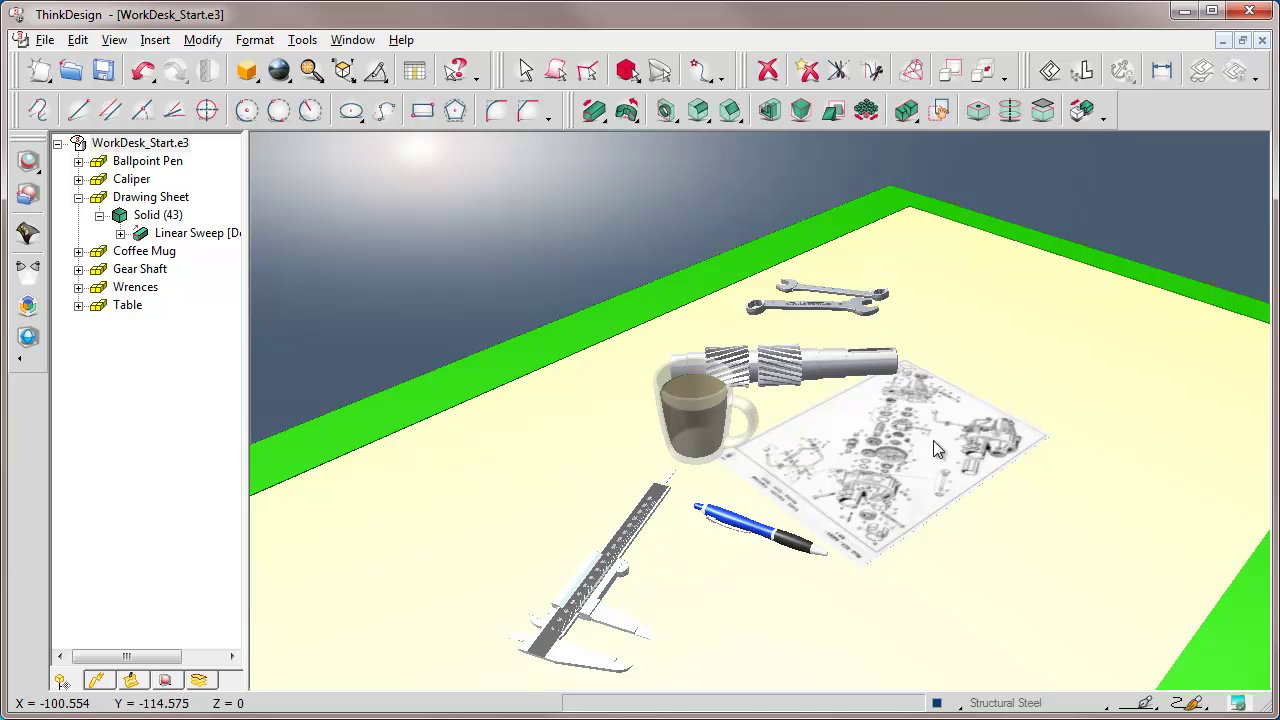
pyautogui.middleClick(1035, 510)
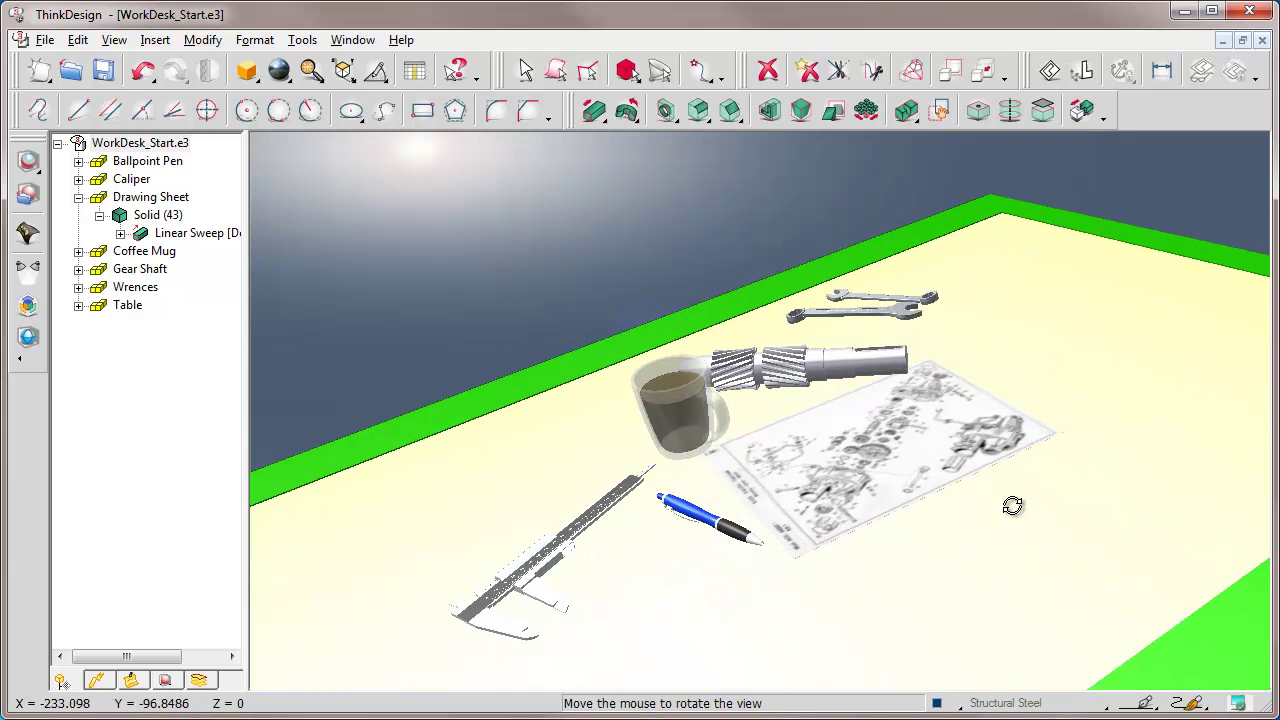
pyautogui.middleClick(1012, 506)
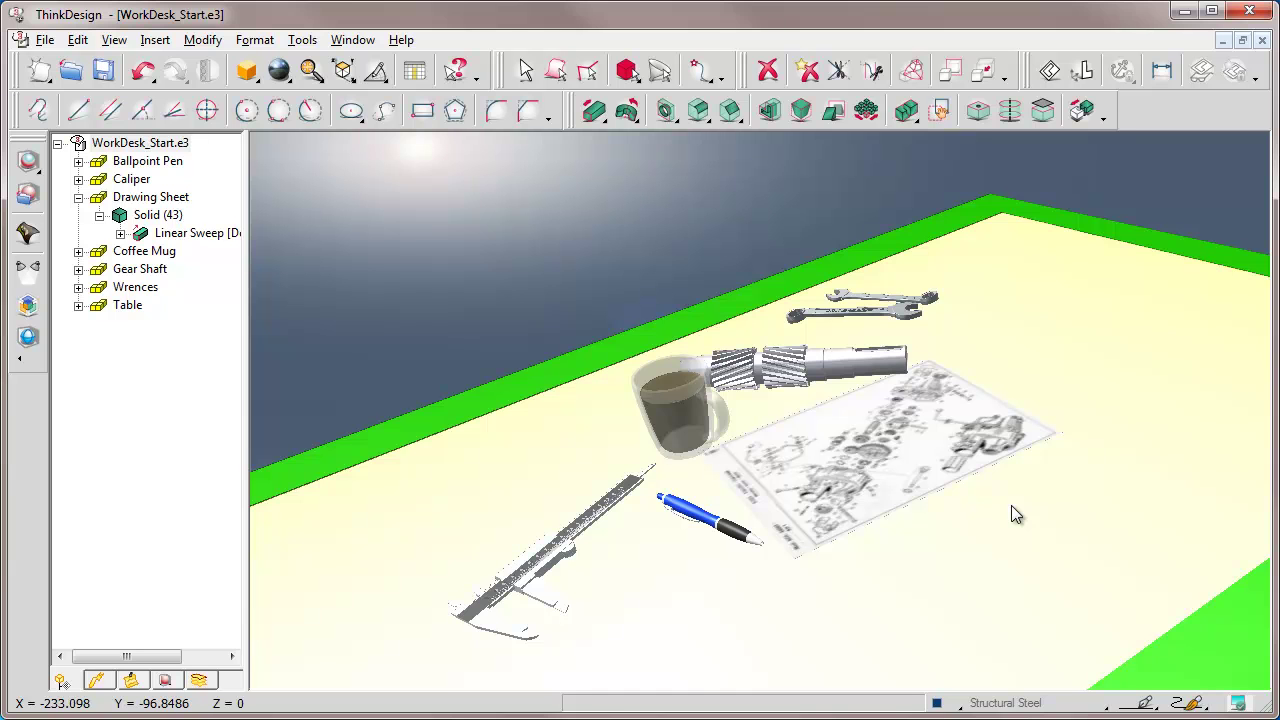
# - Render a Preview of the desk scene
pyautogui.click(28, 163)
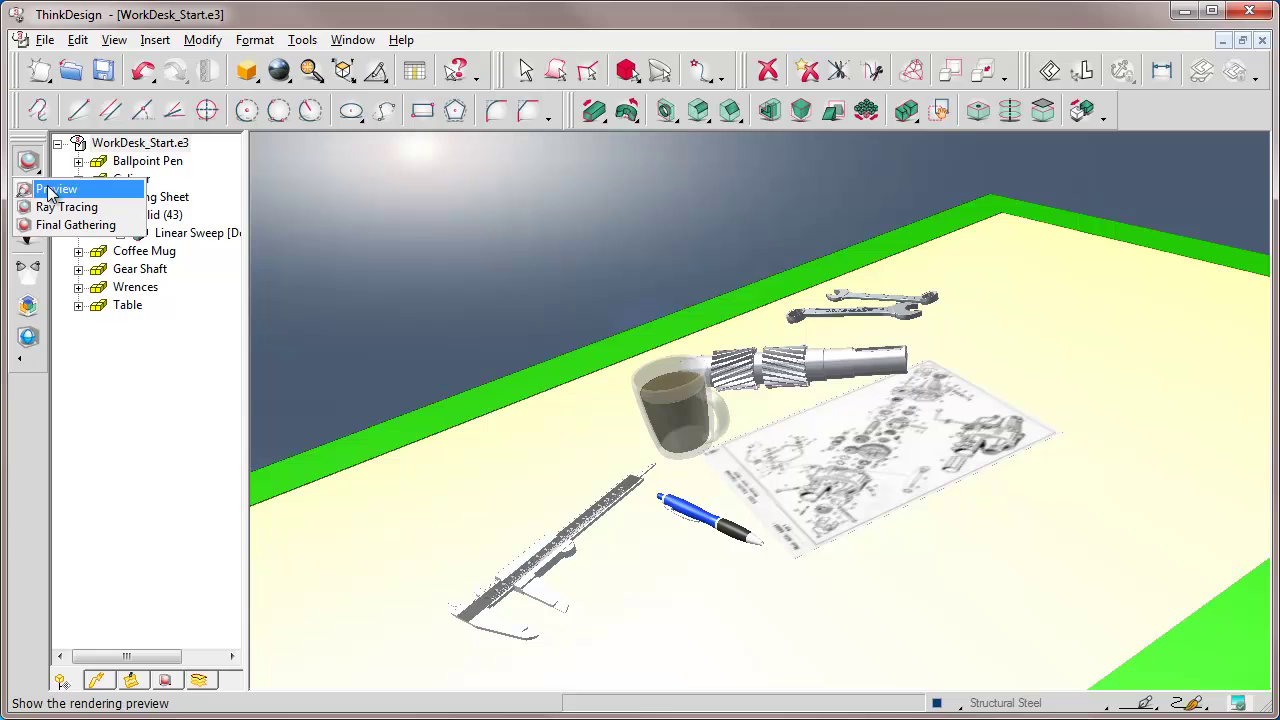
pyautogui.click(50, 189)
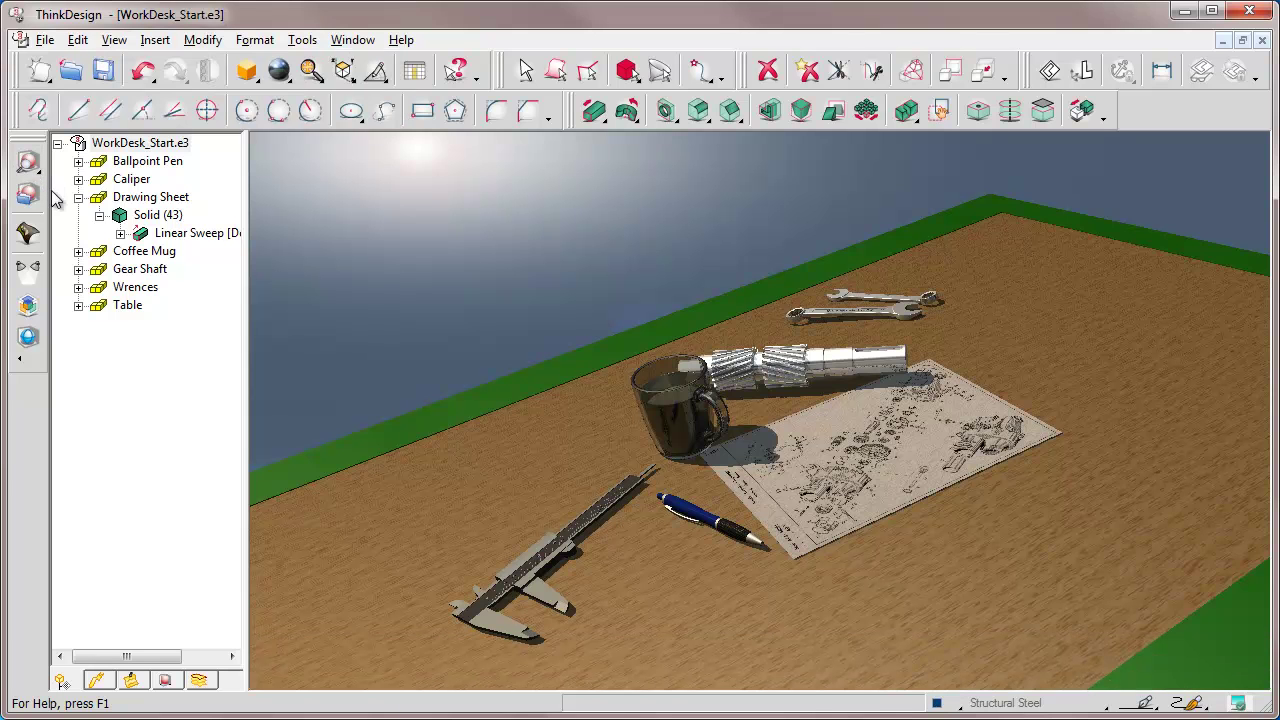
# - Switch the rendering output in System Options > Rendering from the viewport to File
pyautogui.rightClick(492, 284)
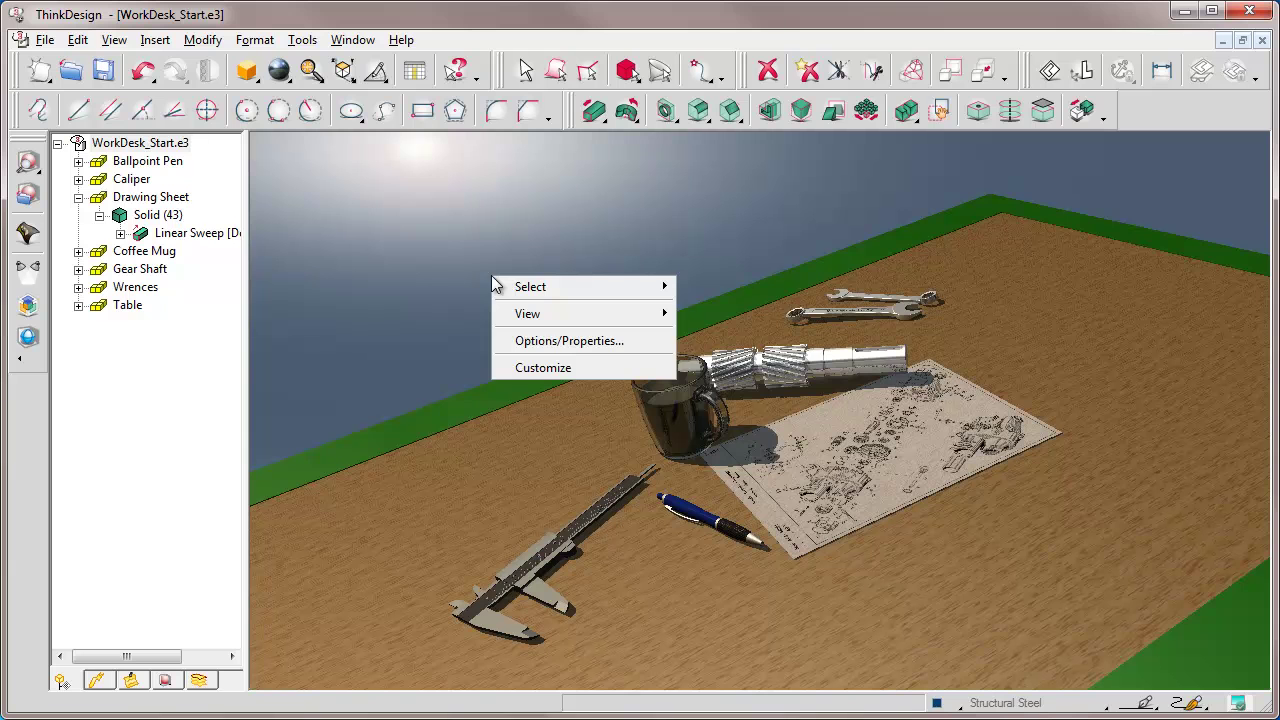
pyautogui.click(568, 341)
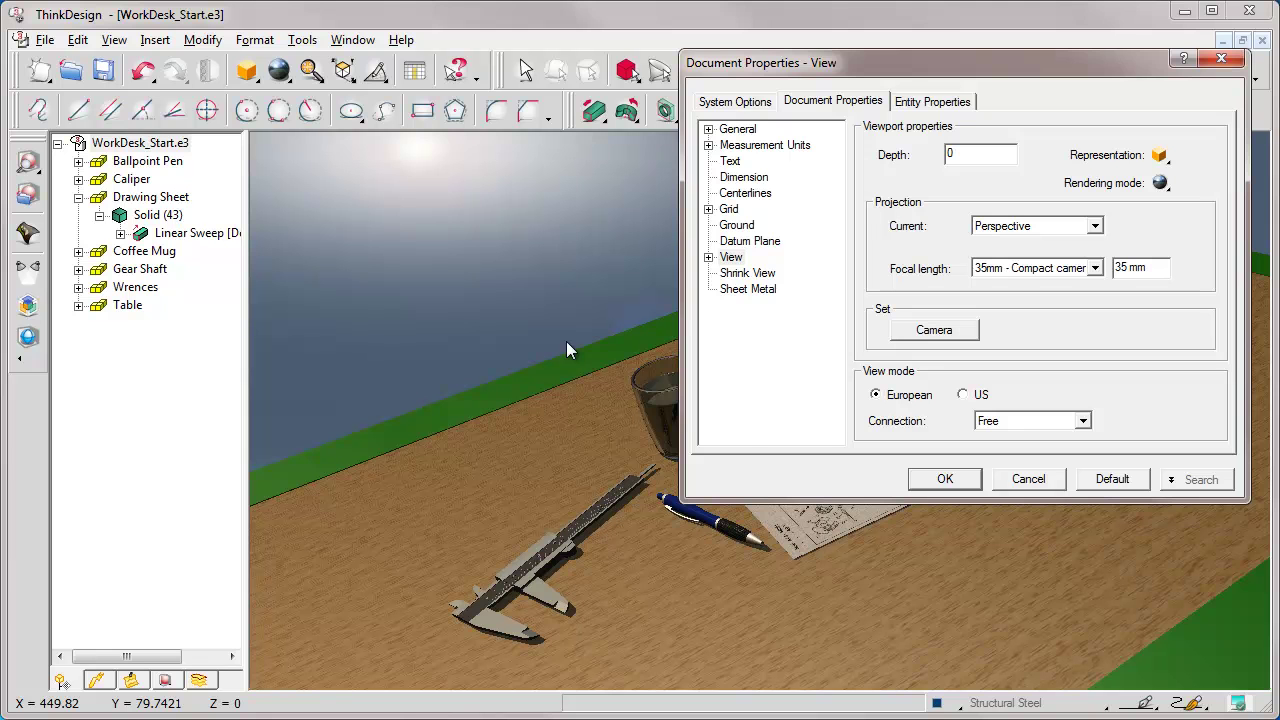
pyautogui.moveTo(736, 65); pyautogui.dragTo(322, 174)
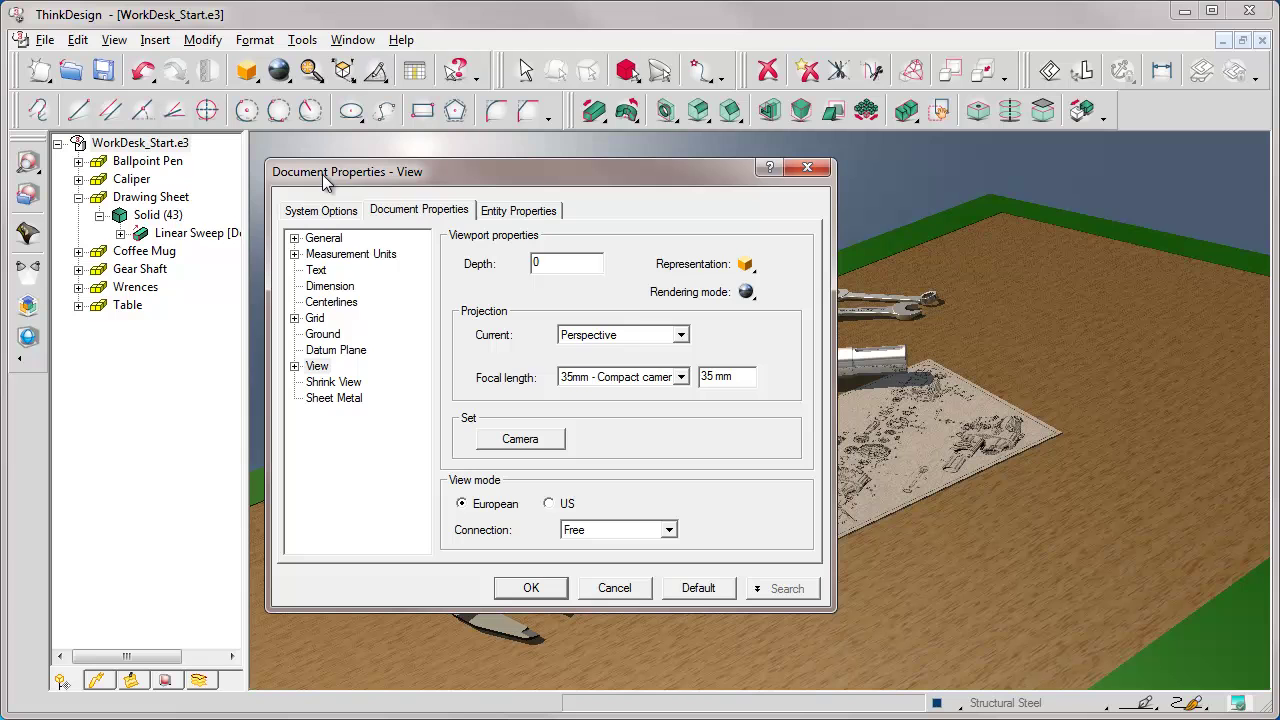
pyautogui.click(320, 211)
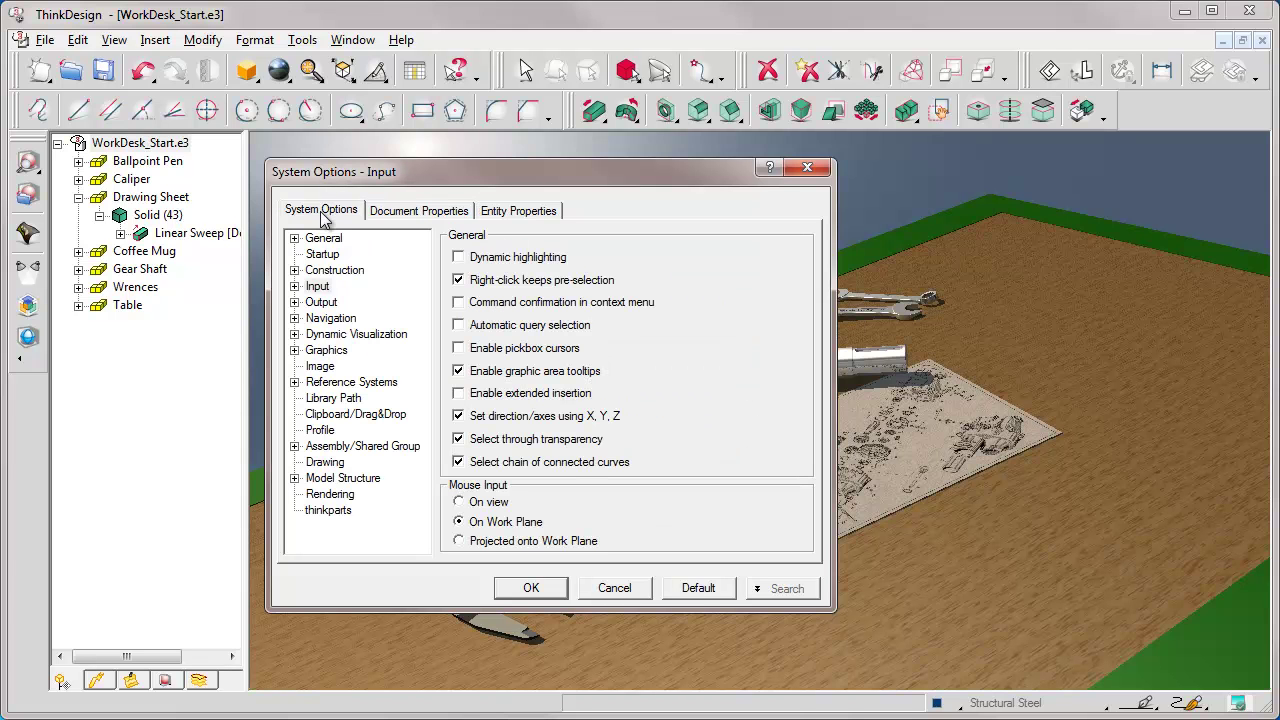
pyautogui.click(330, 497)
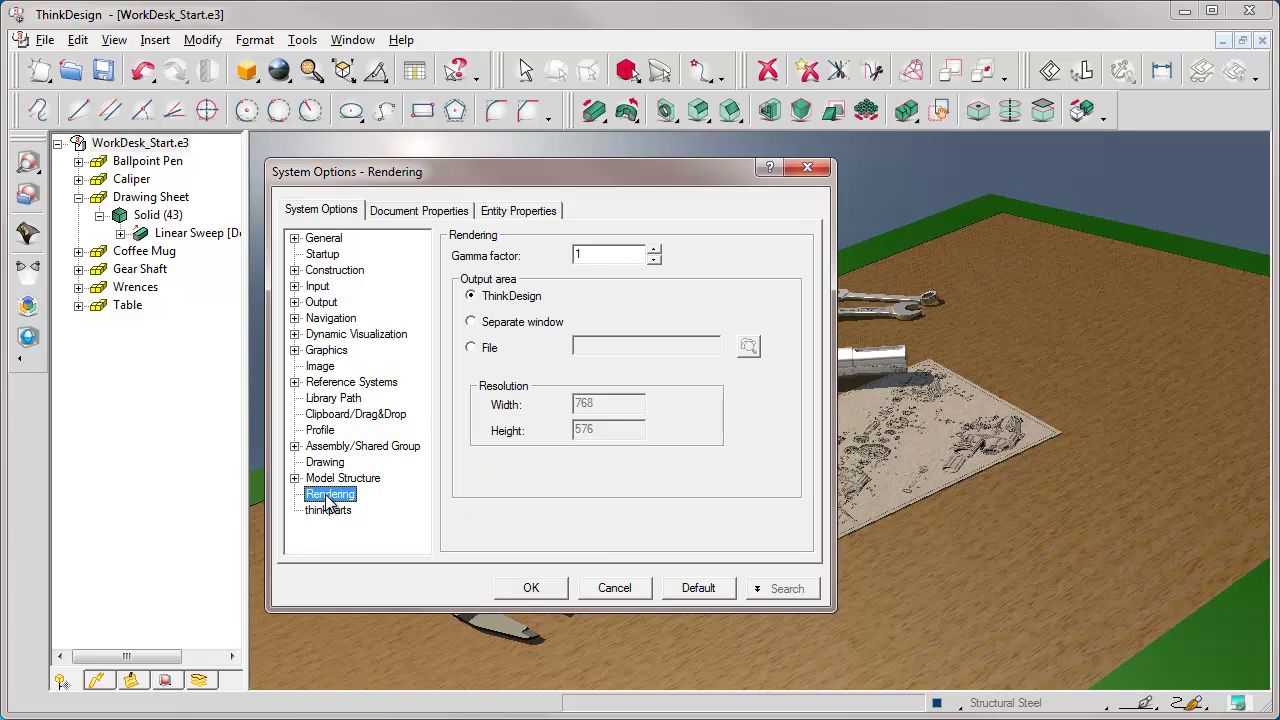
pyautogui.click(471, 348)
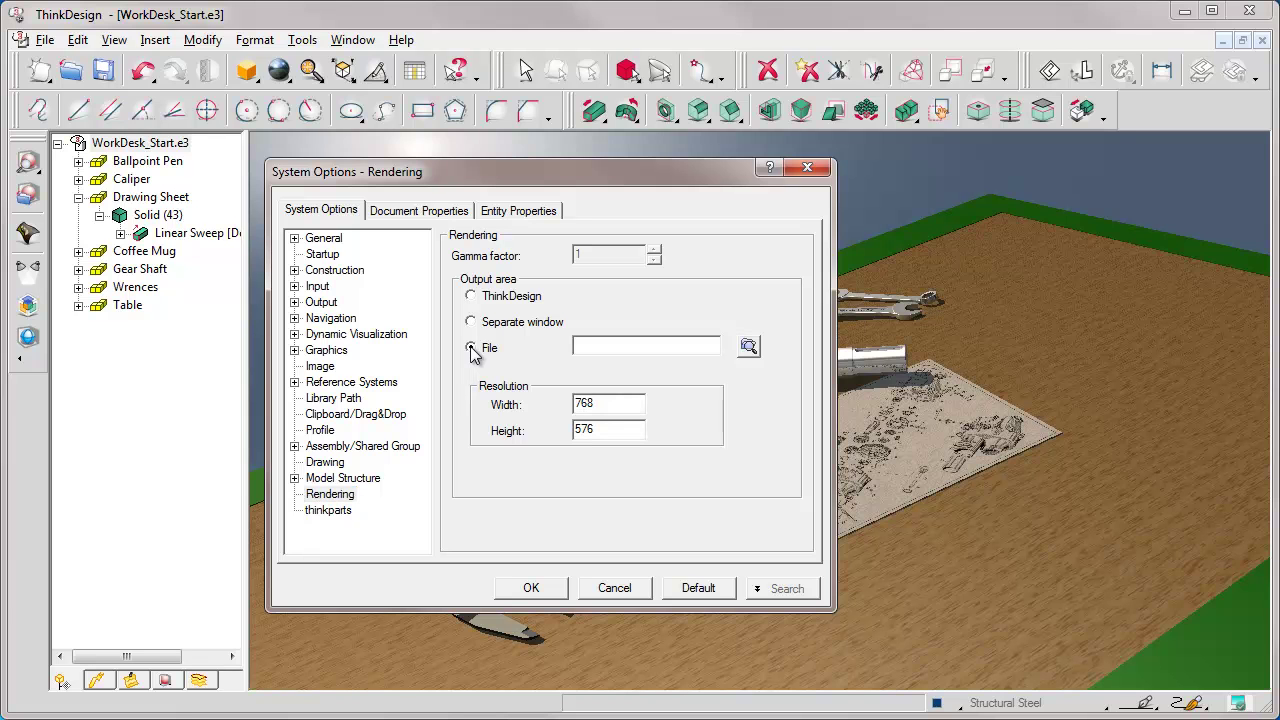
# - Set the render output file to C:\e-learning\Photo.jpg in JPEG format
pyautogui.click(748, 346)
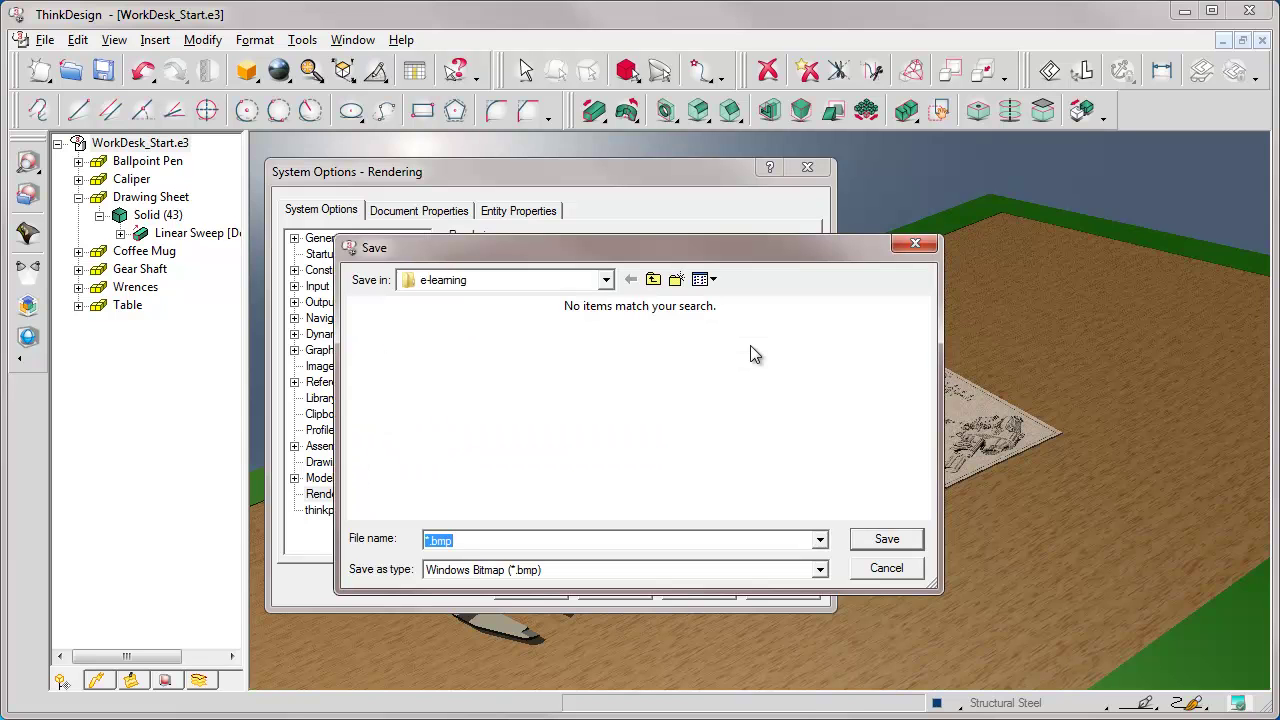
pyautogui.click(819, 570)
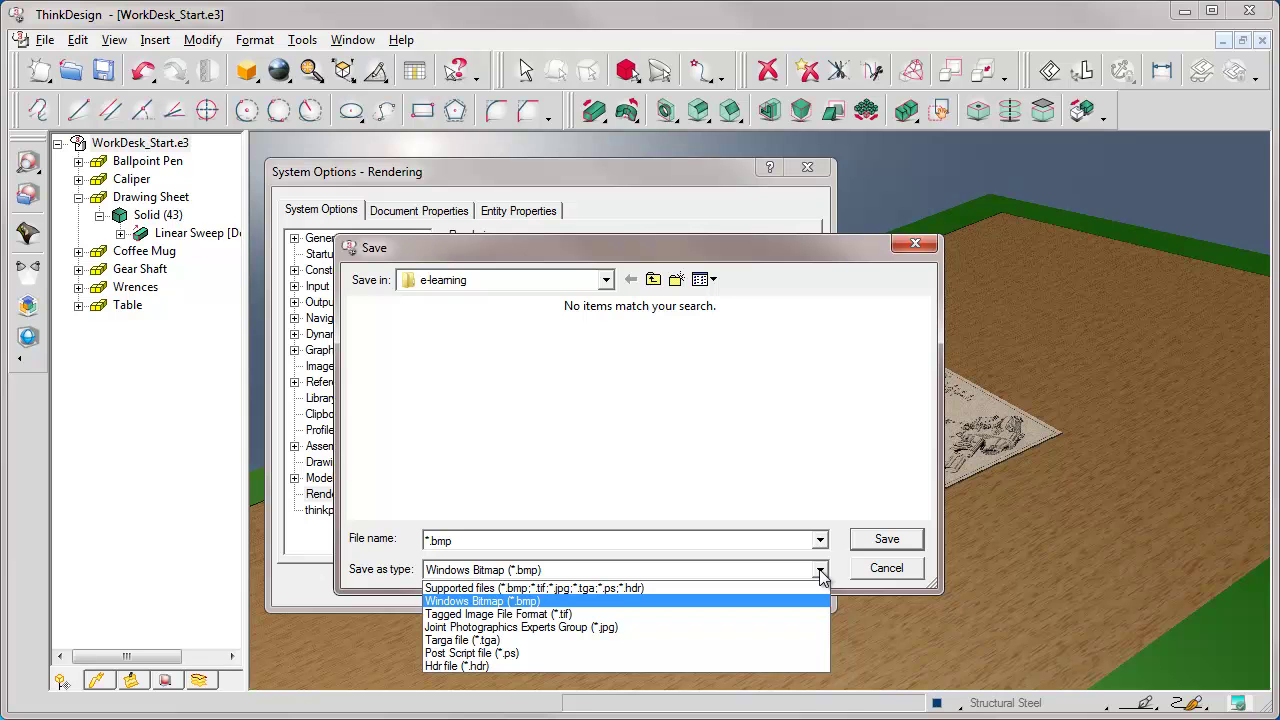
pyautogui.click(504, 627)
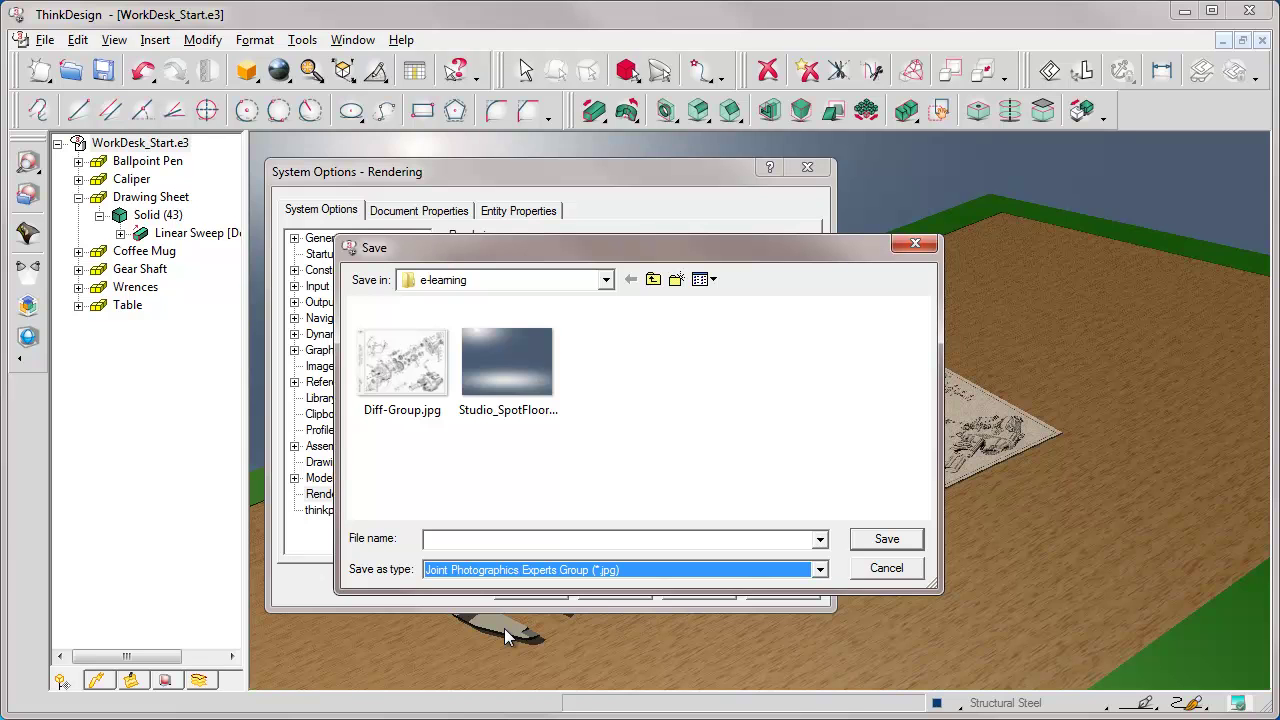
pyautogui.click(434, 540)
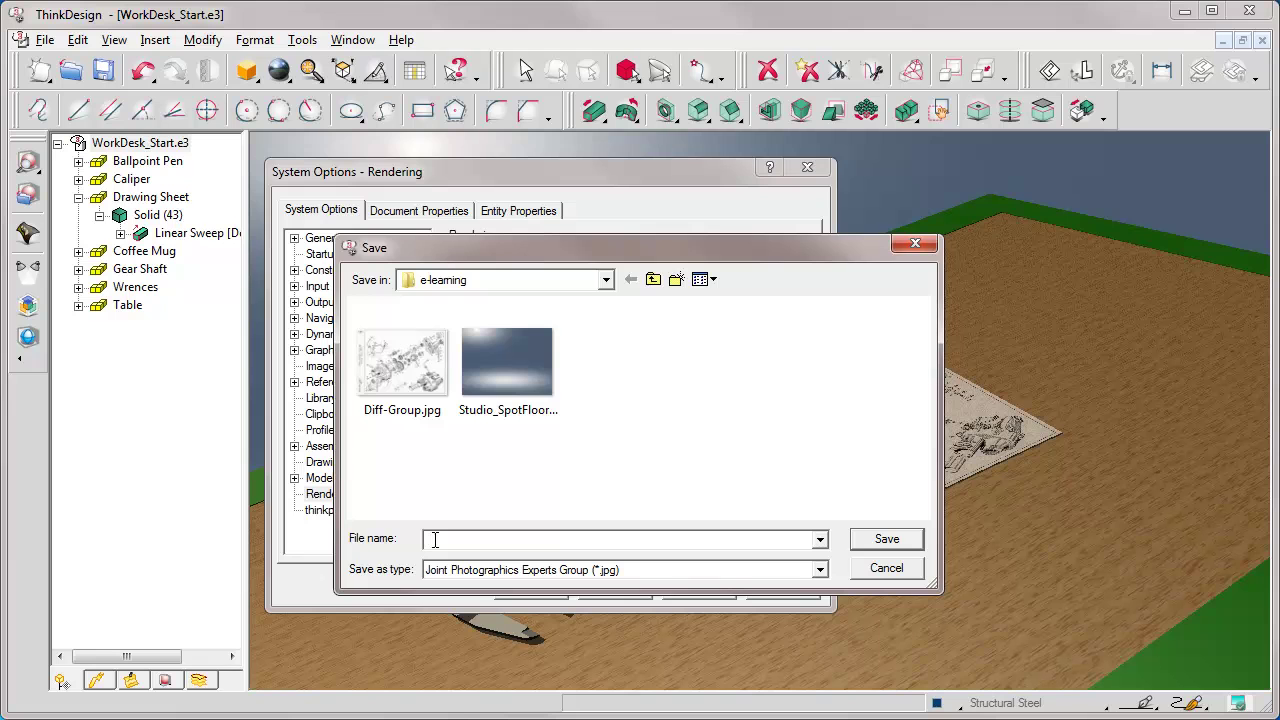
pyautogui.write('Photo')
pyautogui.click(886, 540)
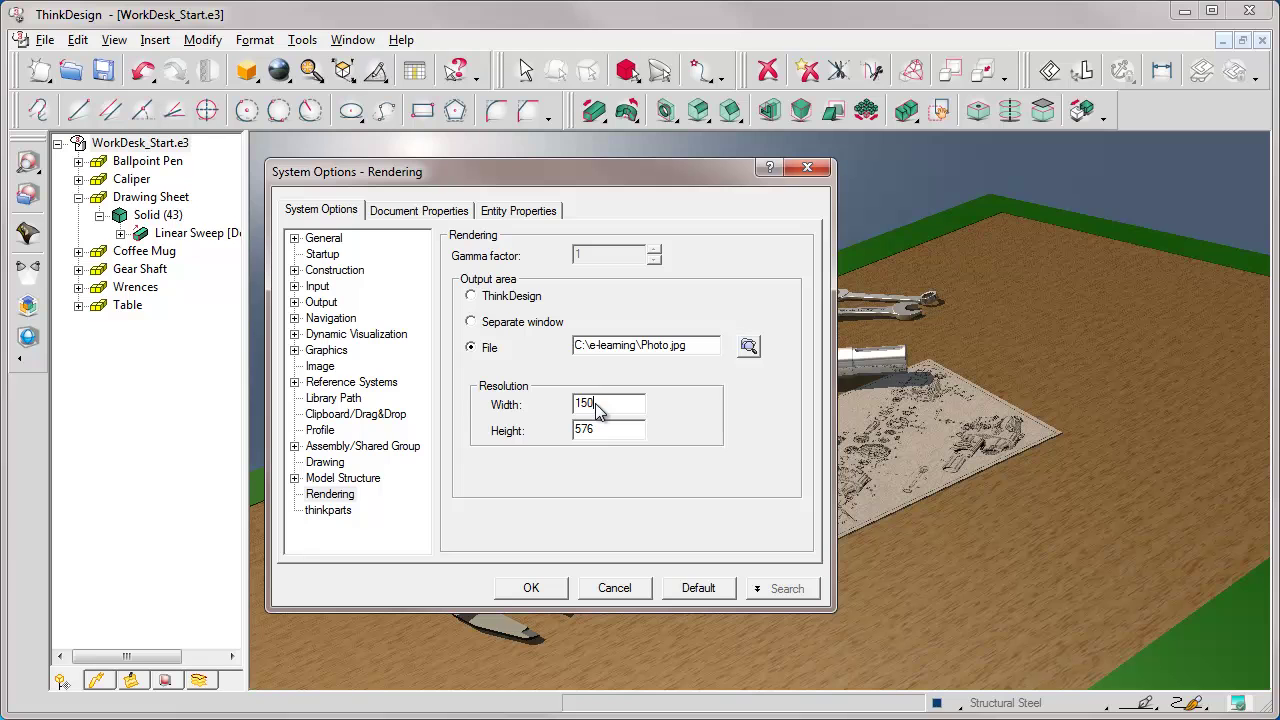
# - Change the render width to 1500 and apply the rendering options
pyautogui.write('0')
pyautogui.click(531, 588)
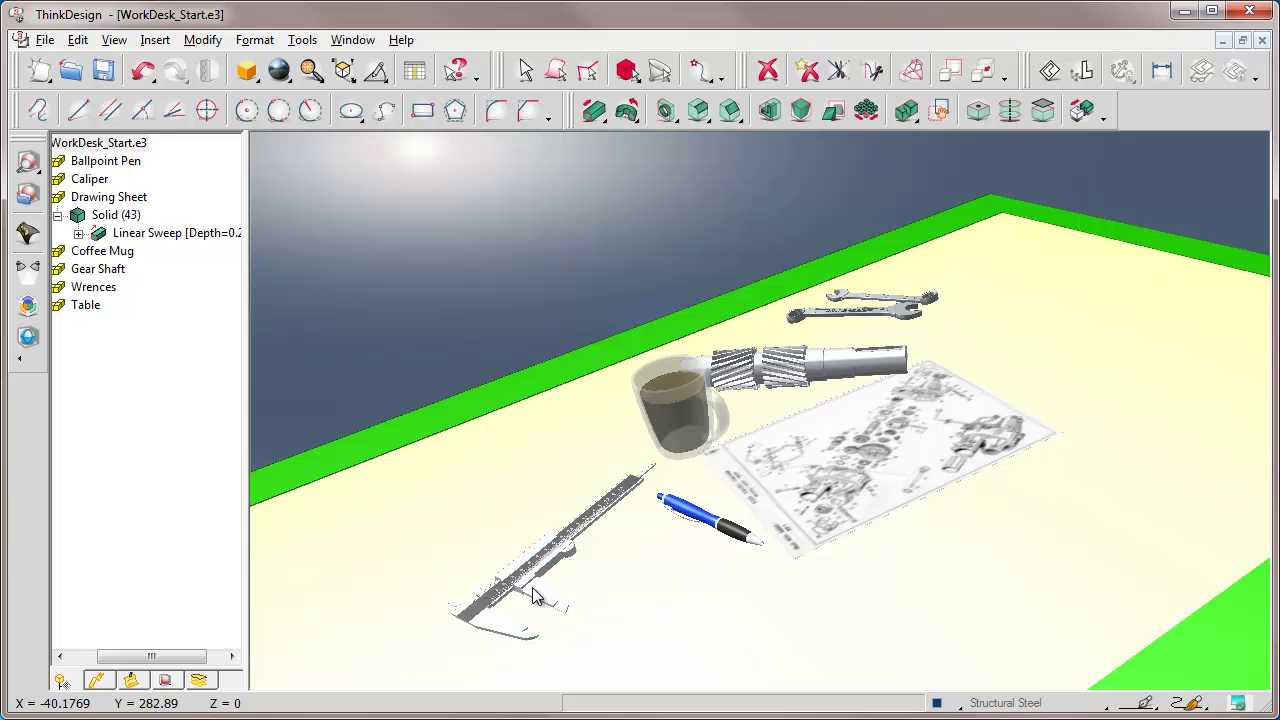
# - Widen the model tree panel and ray-trace the desk scene into Photo.jpg
pyautogui.moveTo(248, 142); pyautogui.dragTo(321, 142)
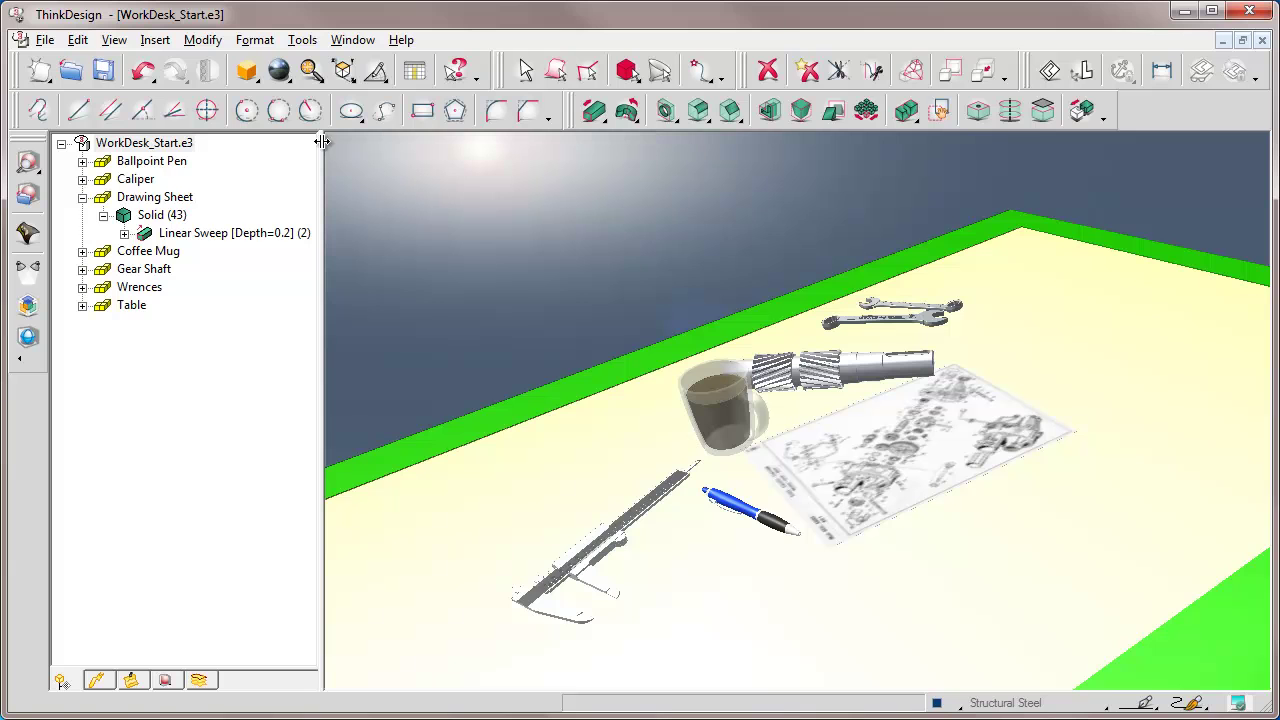
pyautogui.click(28, 163)
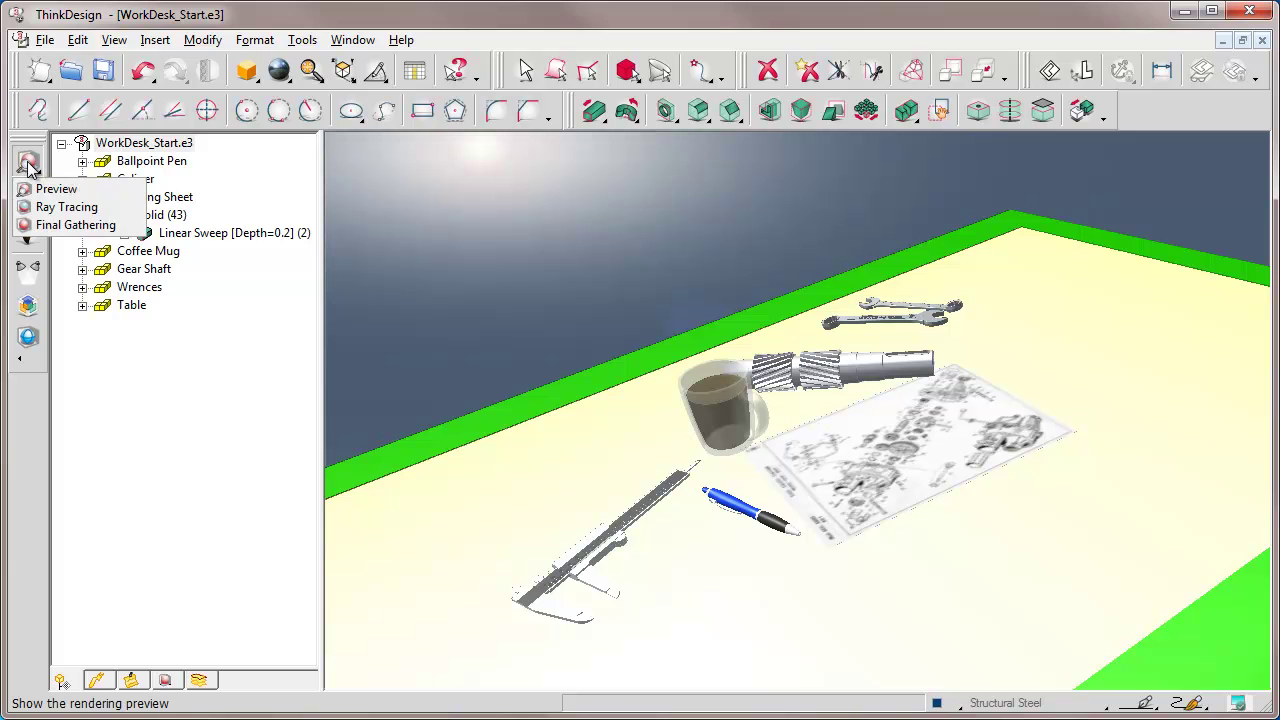
pyautogui.click(60, 207)
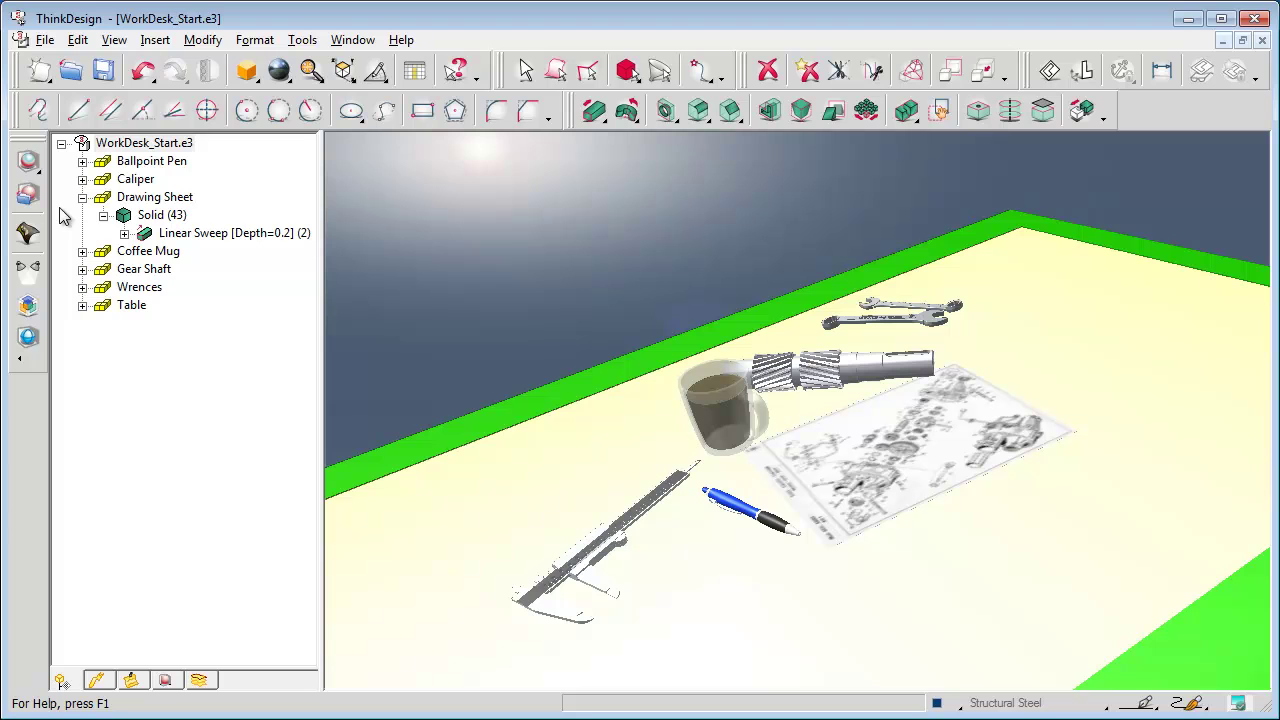
# - Create a new empty Model1 from the template and begin inserting an image
pyautogui.click(40, 72)
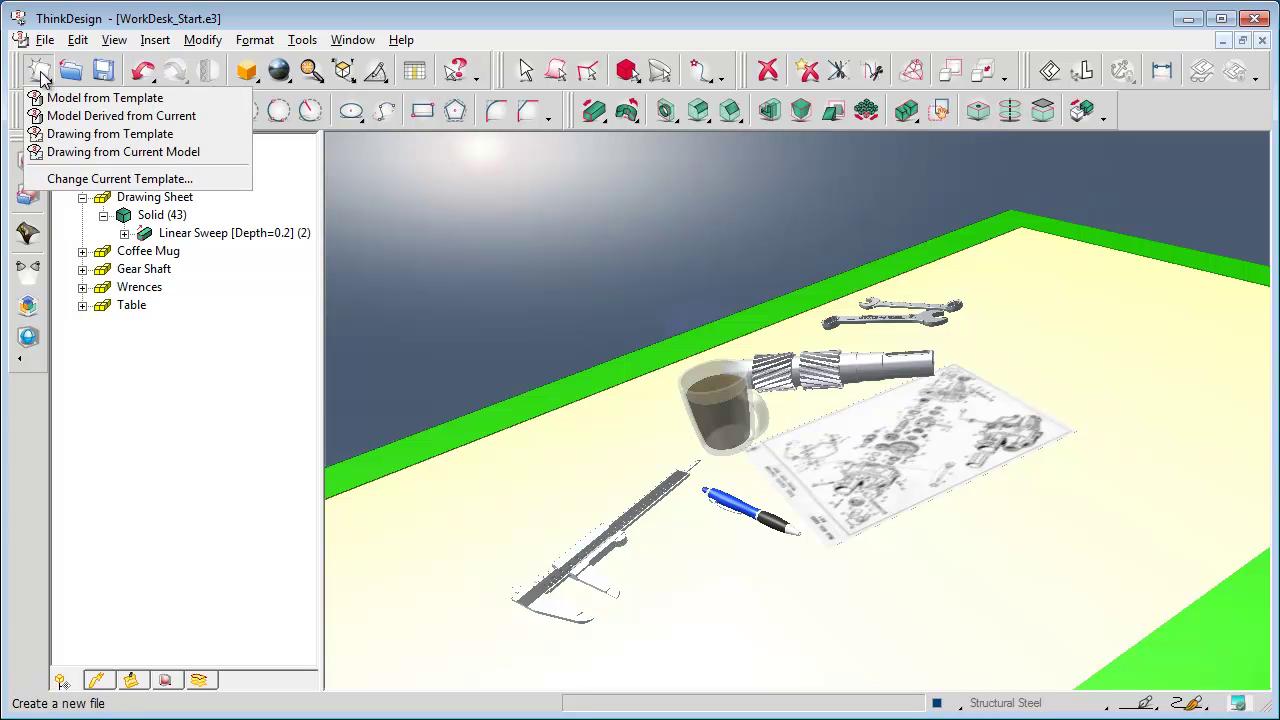
pyautogui.click(88, 98)
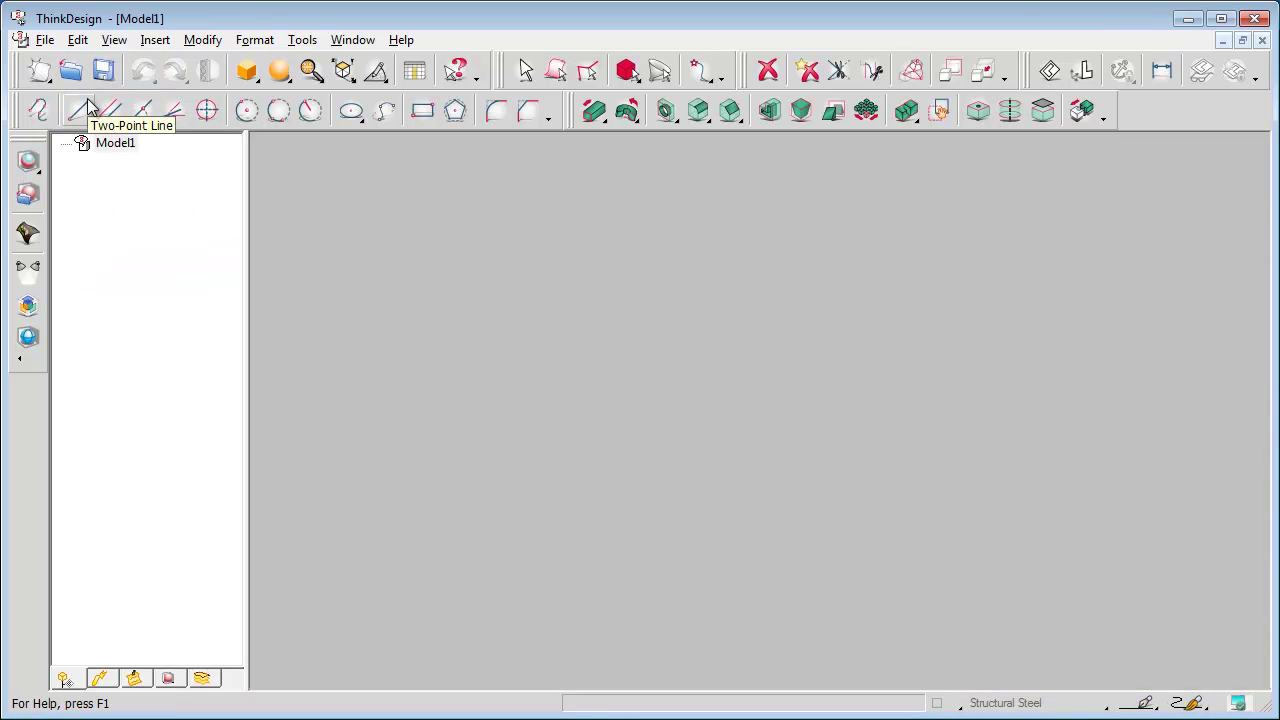
pyautogui.click(156, 42)
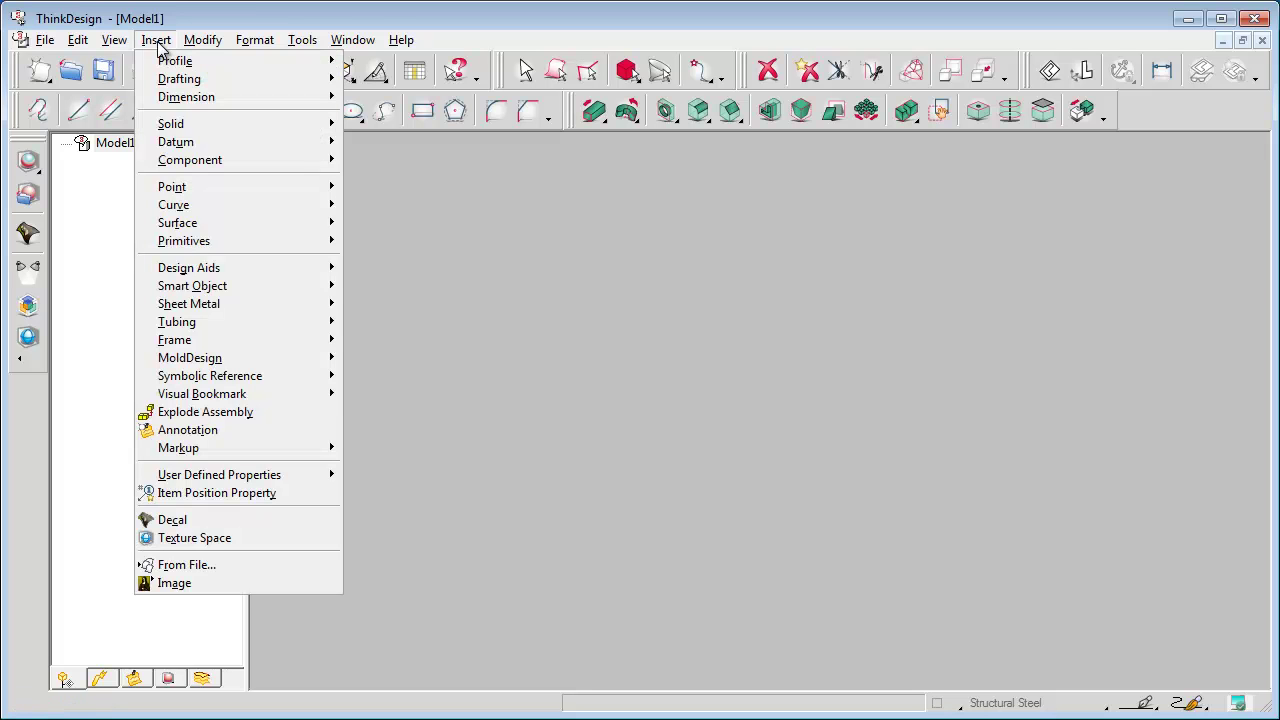
pyautogui.click(166, 583)
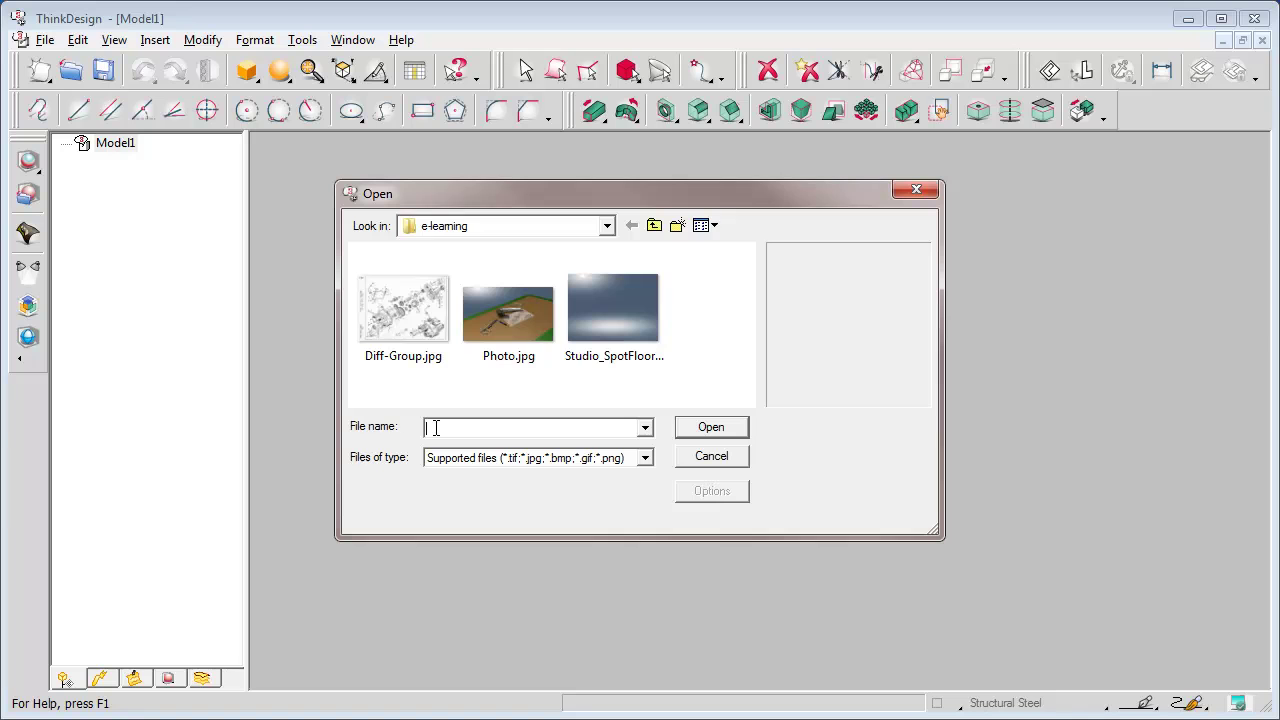
# - Insert Photo.jpg into Model1 with its origin at the lower left of the view
pyautogui.write('Photo.jpg')
pyautogui.click(709, 428)
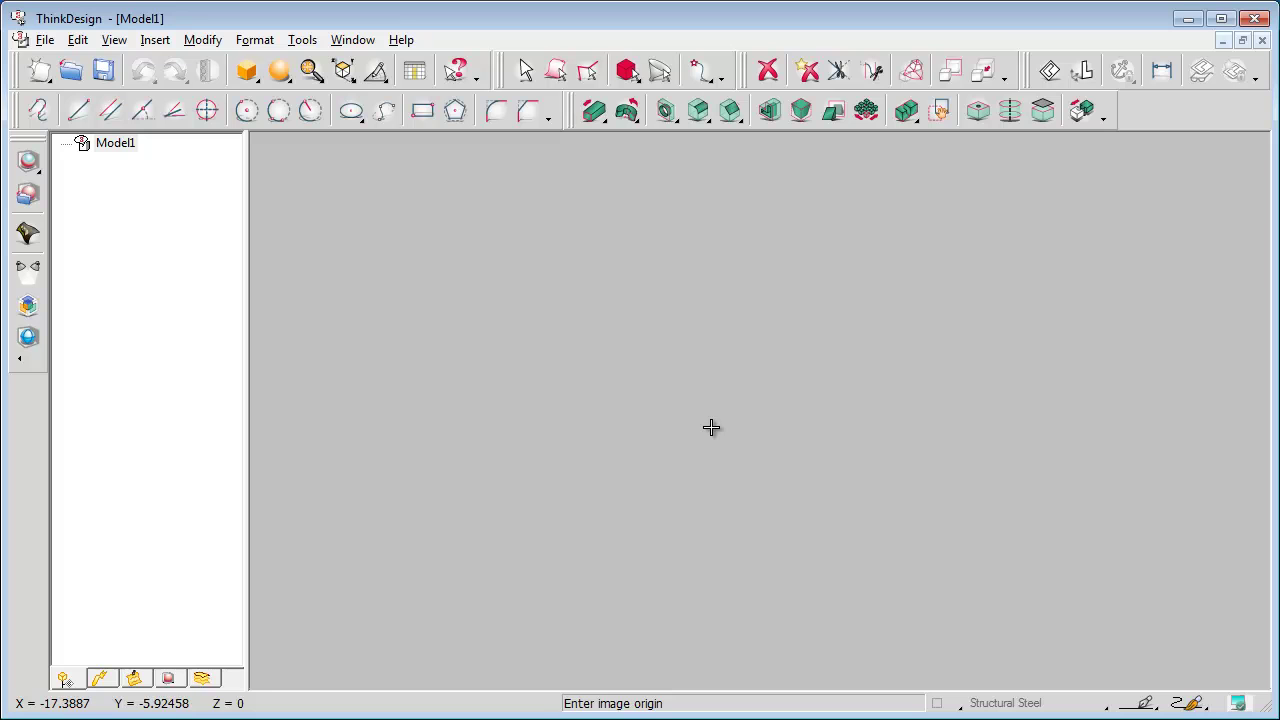
pyautogui.click(254, 690)
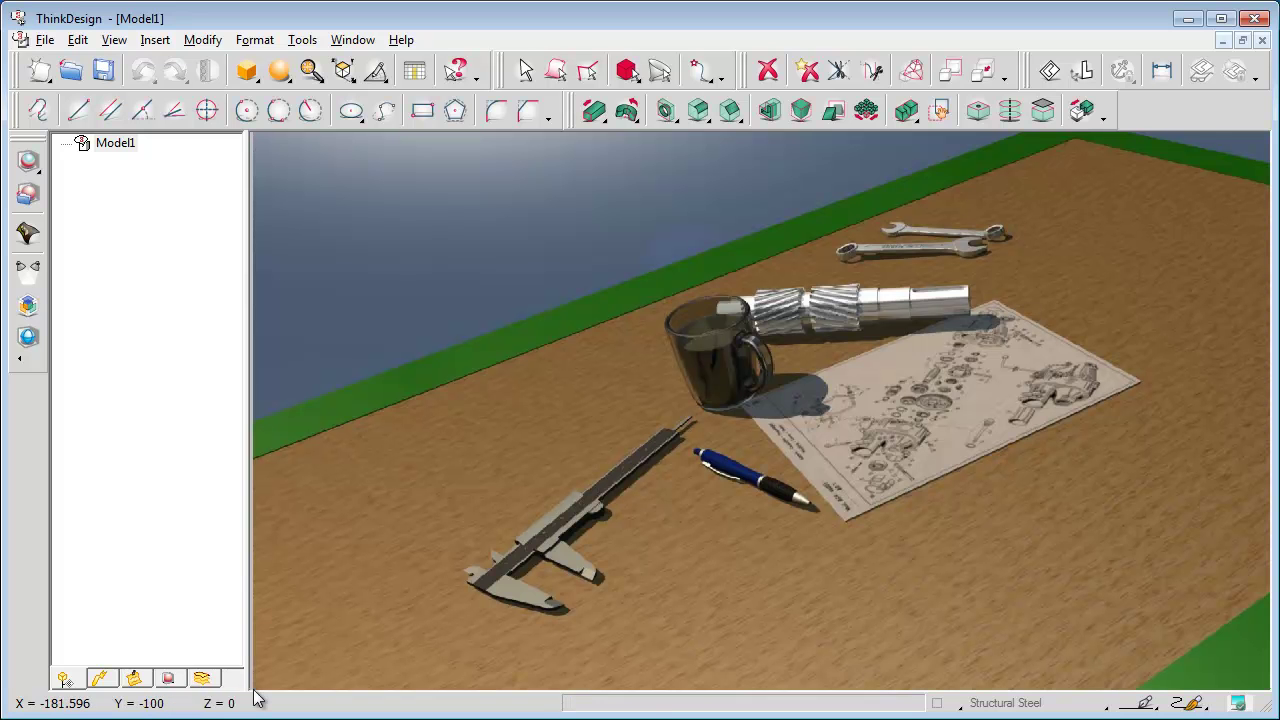
pyautogui.click(312, 72)
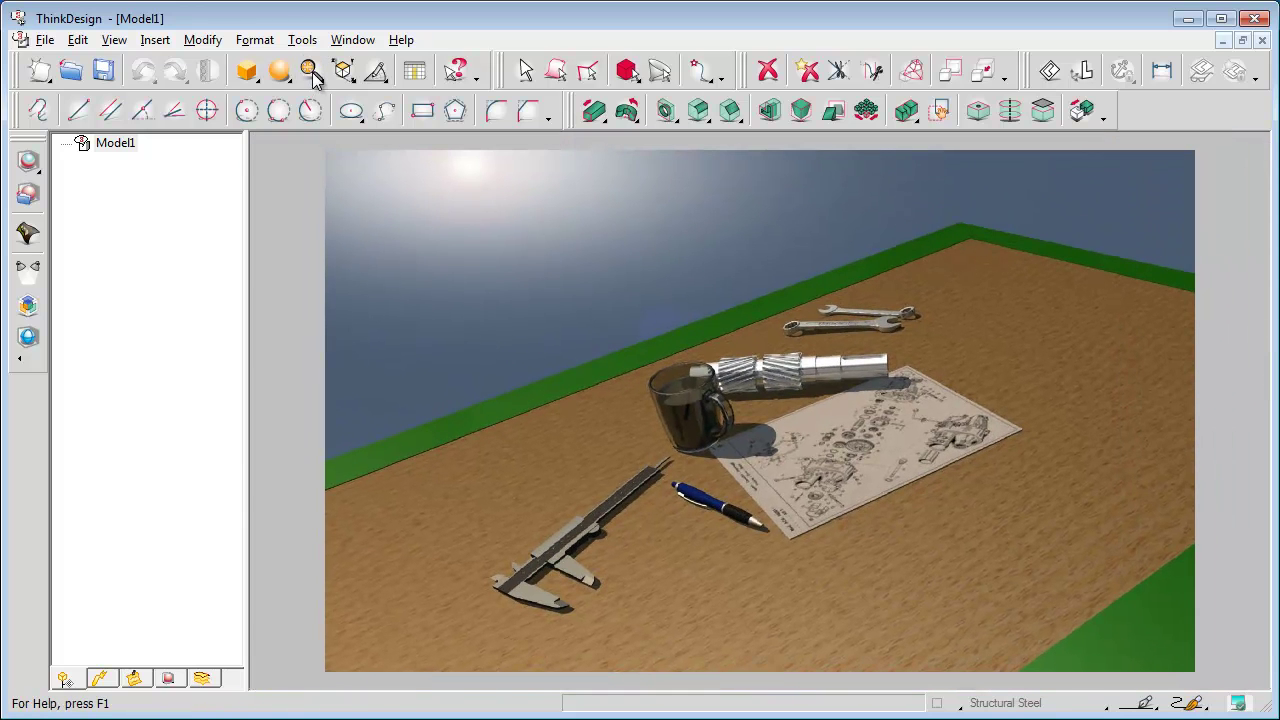
pyautogui.click(592, 330)
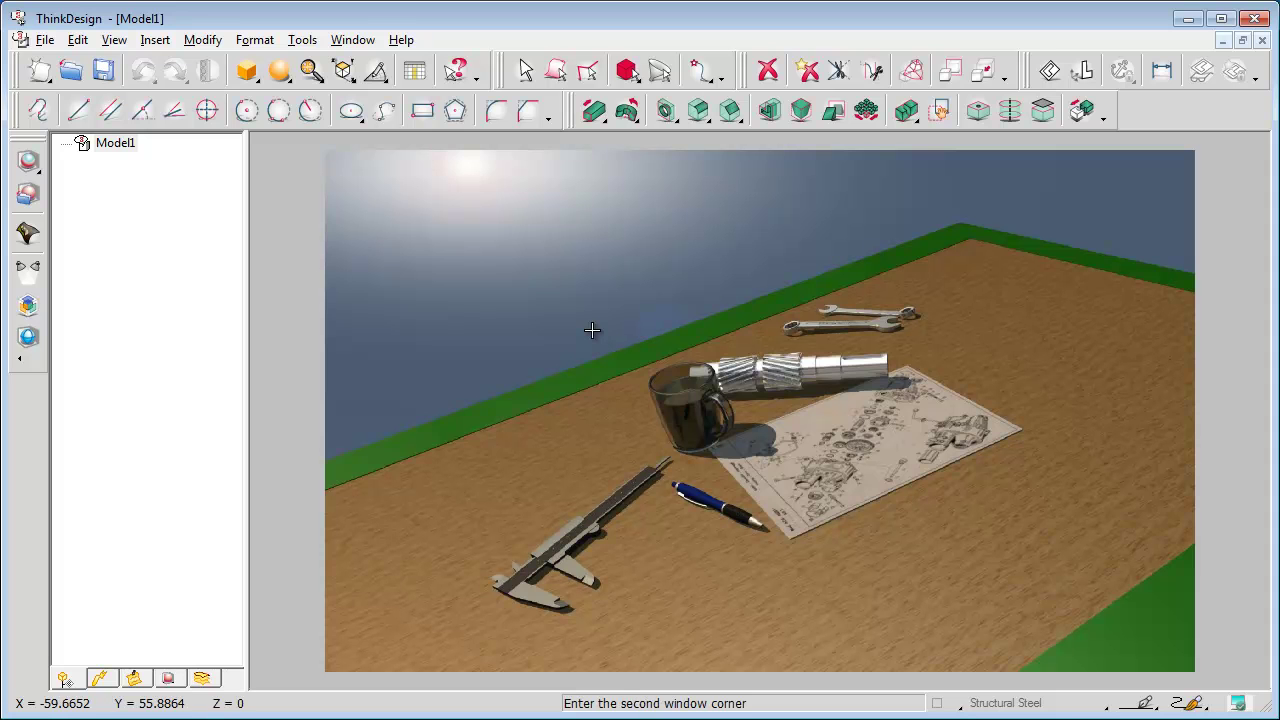
pyautogui.click(777, 463)
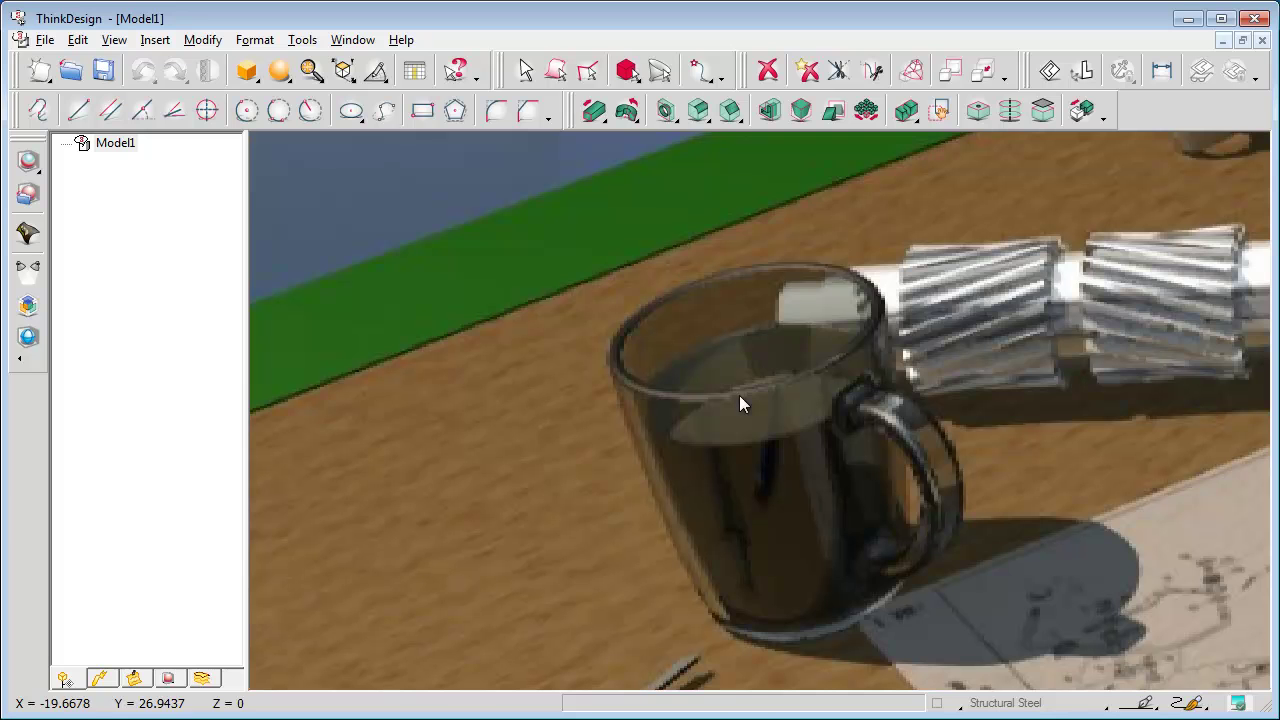
pyautogui.moveTo(760, 240); pyautogui.dragTo(334, 232, button='middle')
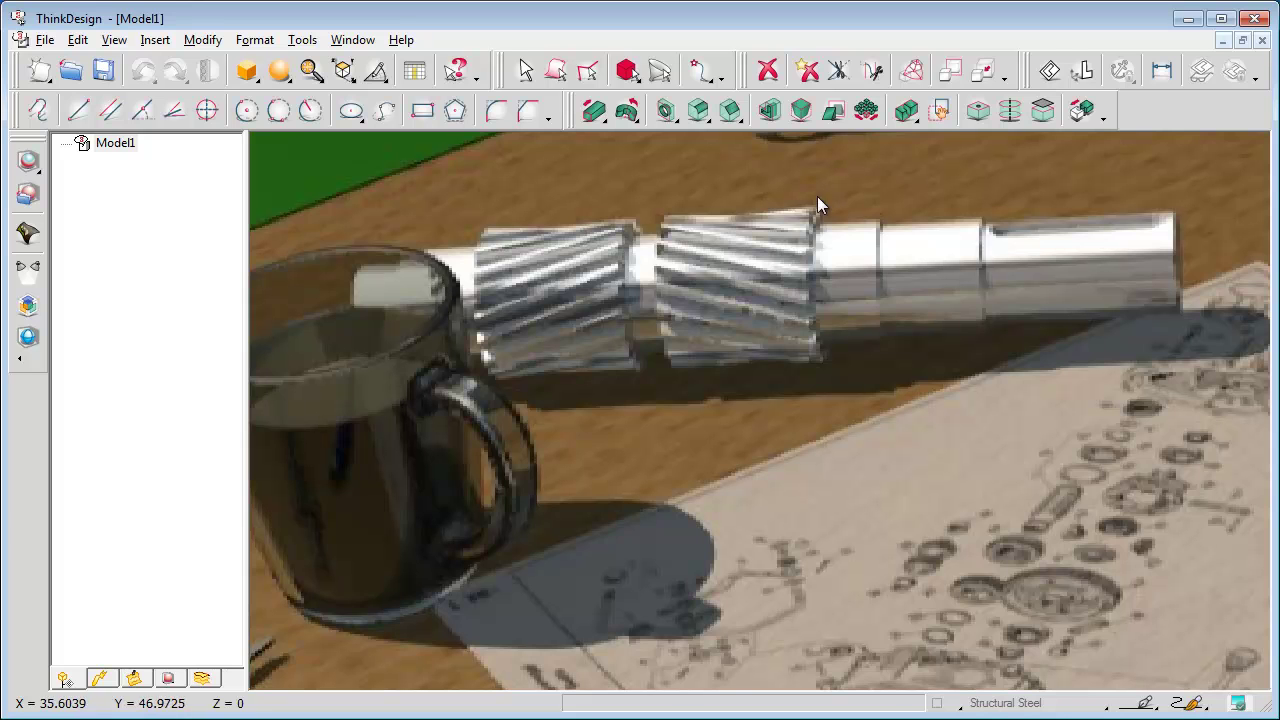
pyautogui.moveTo(1006, 153); pyautogui.dragTo(780, 431, button='middle')
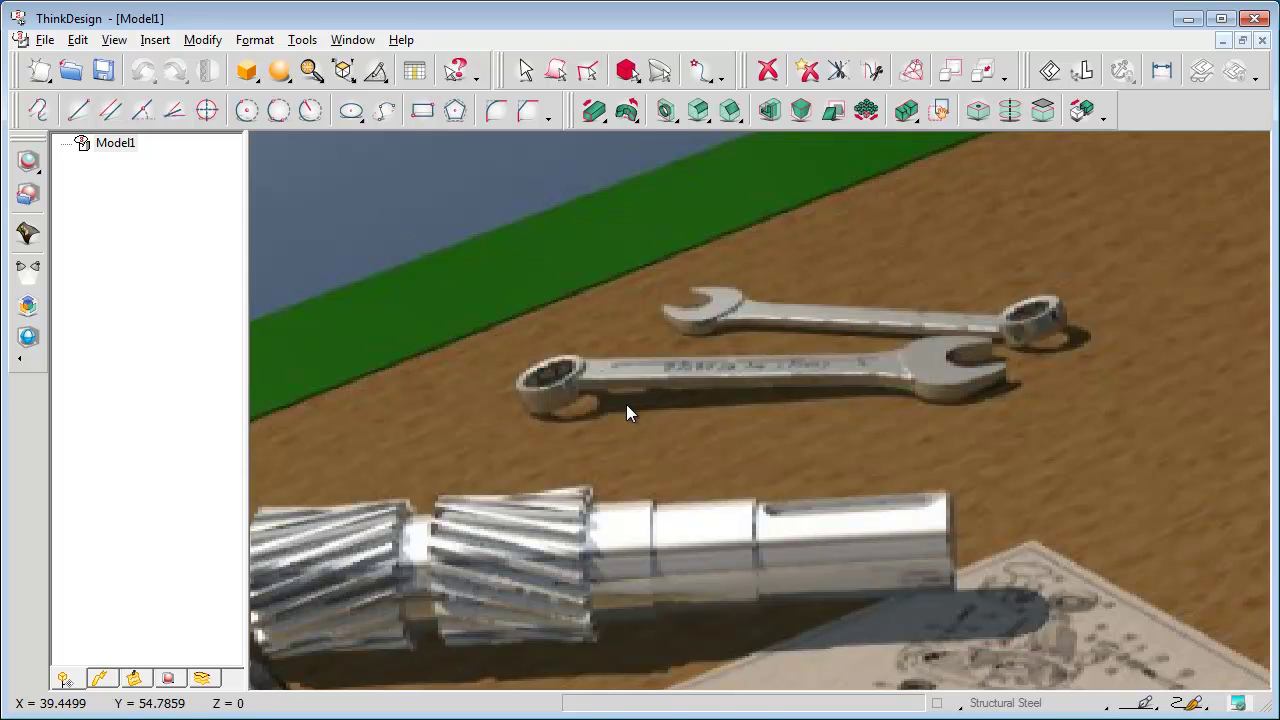
pyautogui.moveTo(1022, 496); pyautogui.dragTo(763, 139, button='middle')
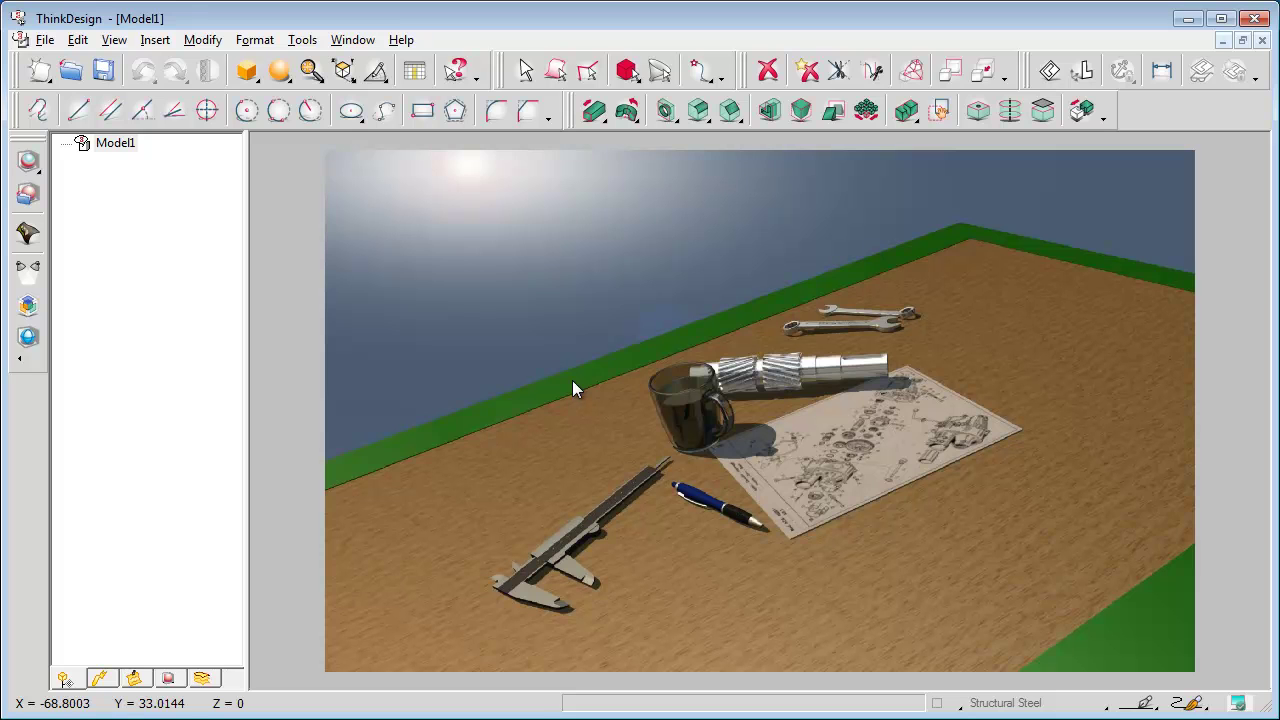
# - Close Model1 without saving, zoom to the whole table, and save WorkDesk_Start.e3
pyautogui.click(1262, 41)
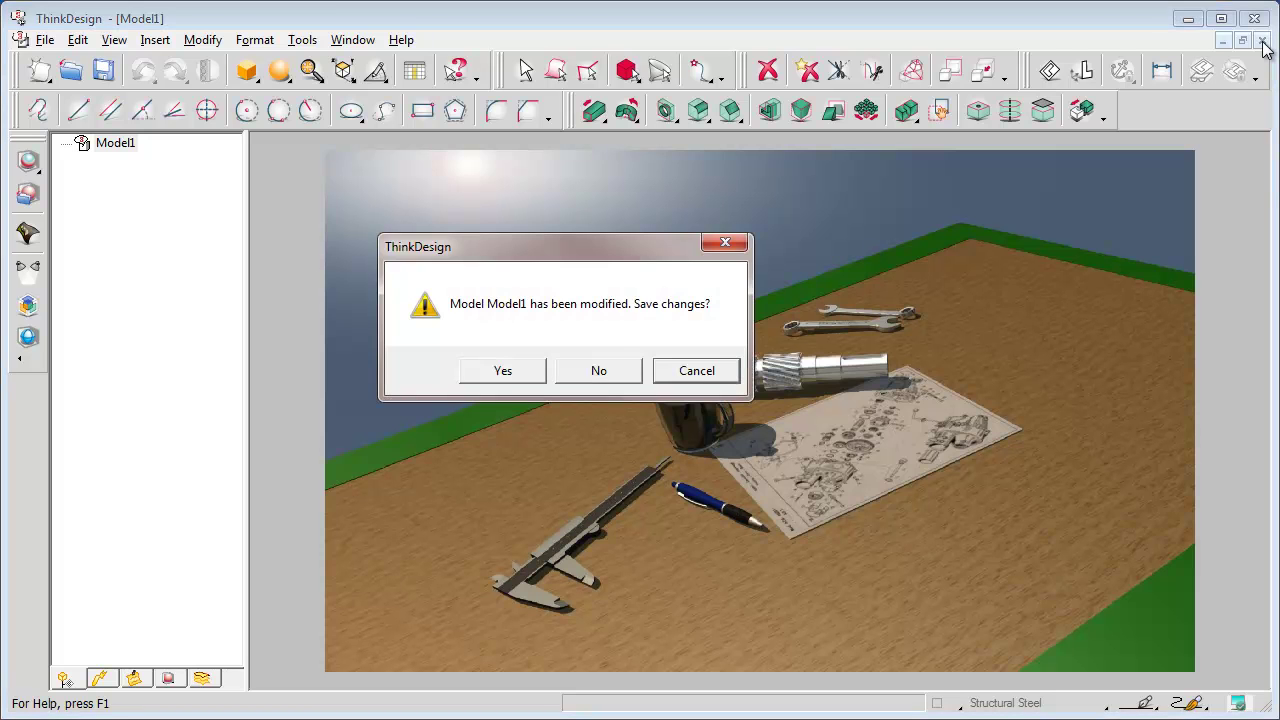
pyautogui.click(598, 370)
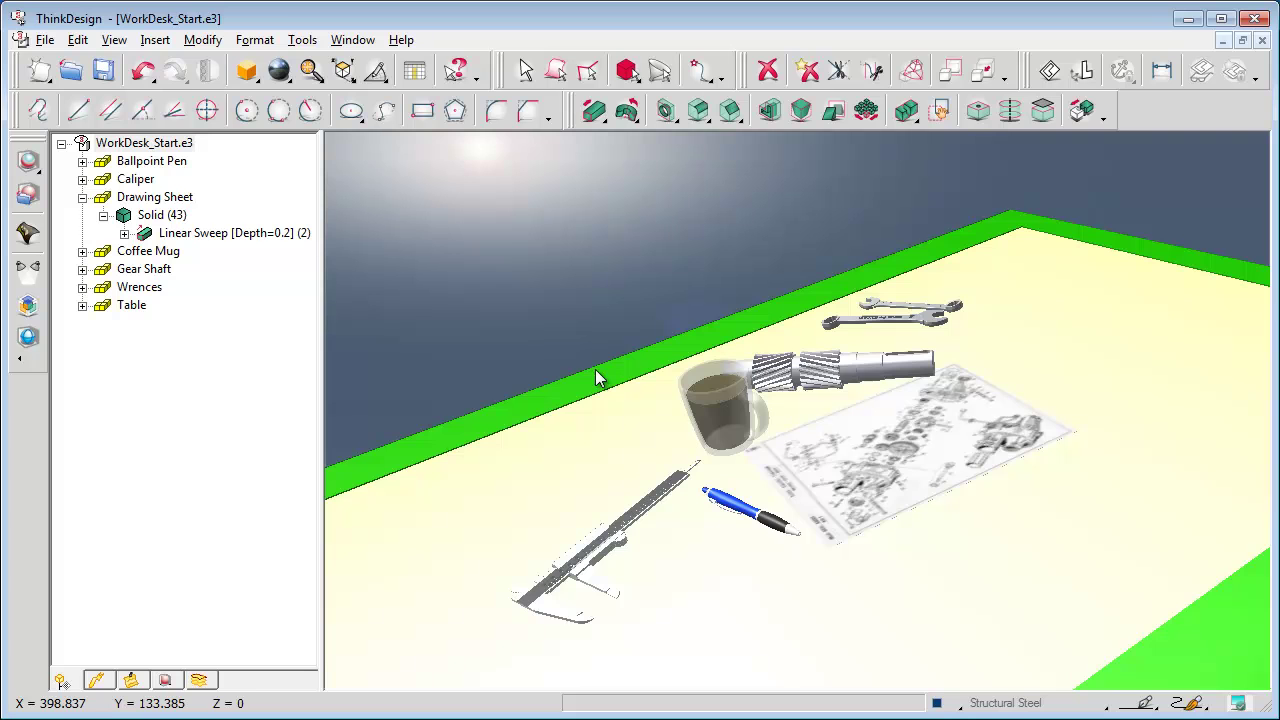
pyautogui.click(311, 72)
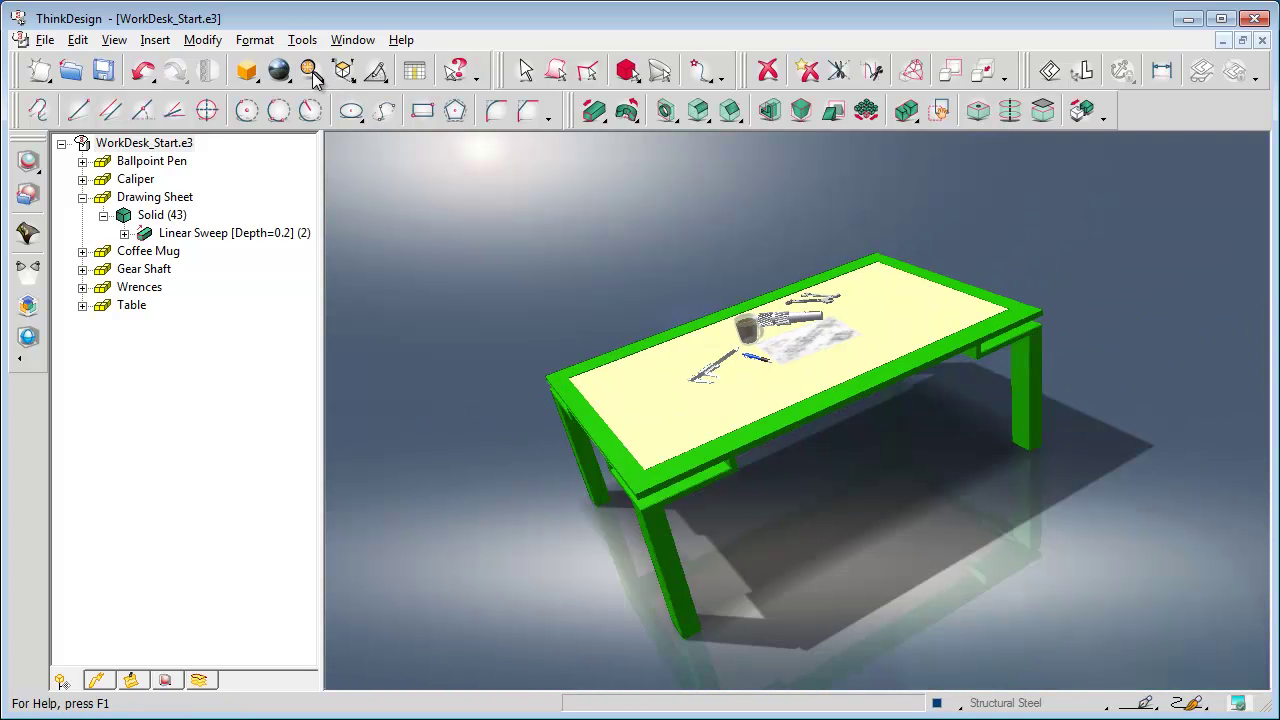
pyautogui.click(104, 72)
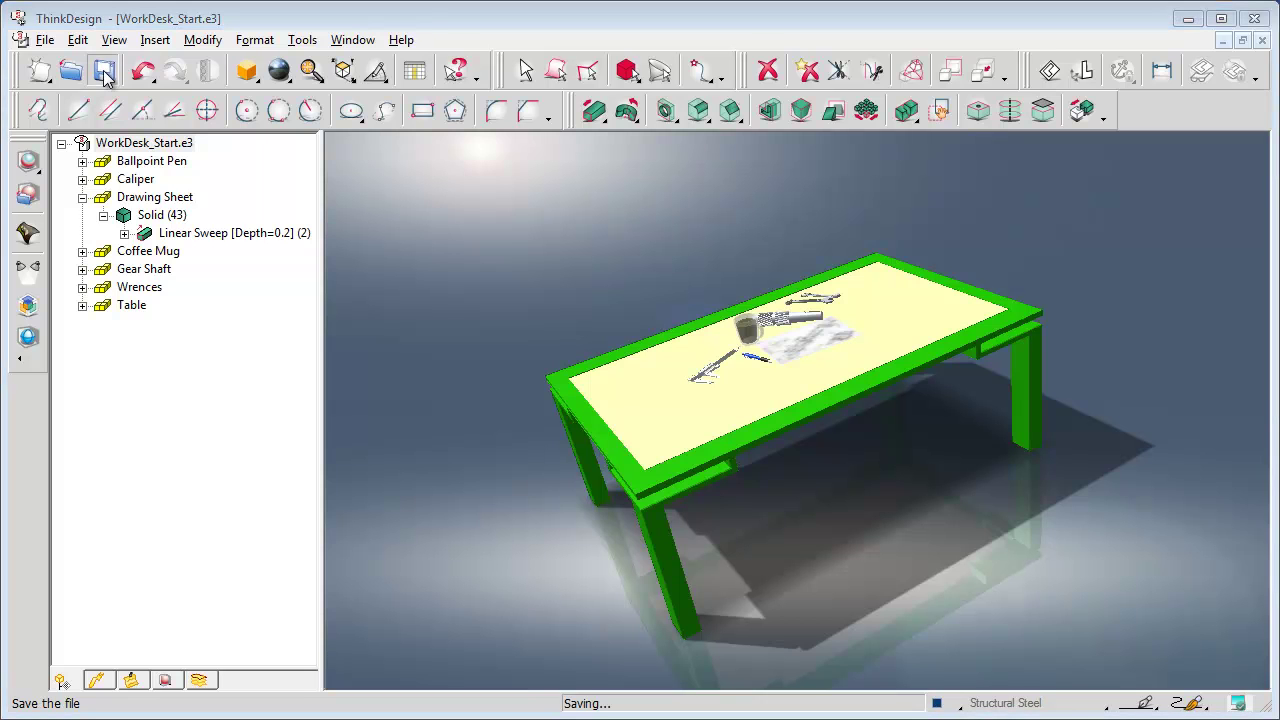